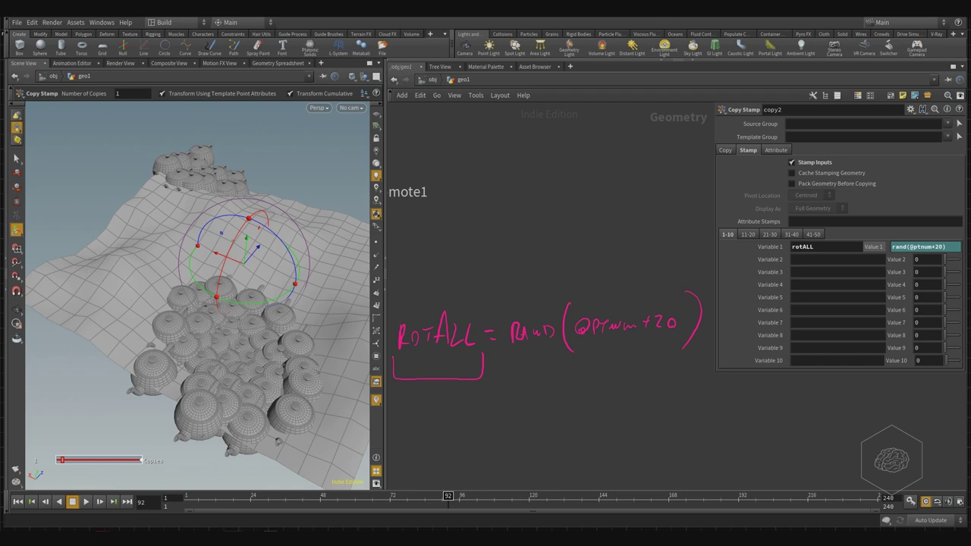
# Frame the copy network and annotate how copy2's rotALL variable and stamp inputs feed transform1.
pyautogui.press('h')
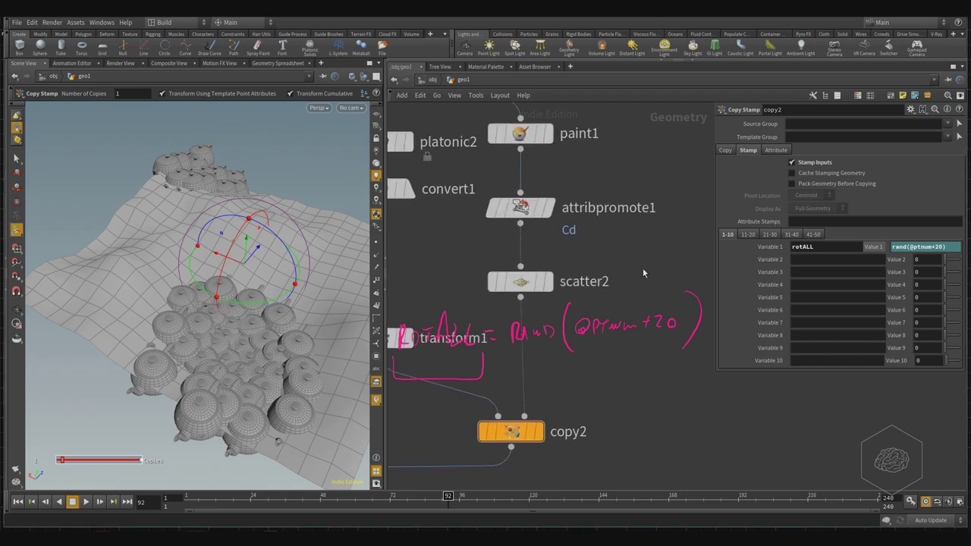
pyautogui.scroll(3, 527, 242)
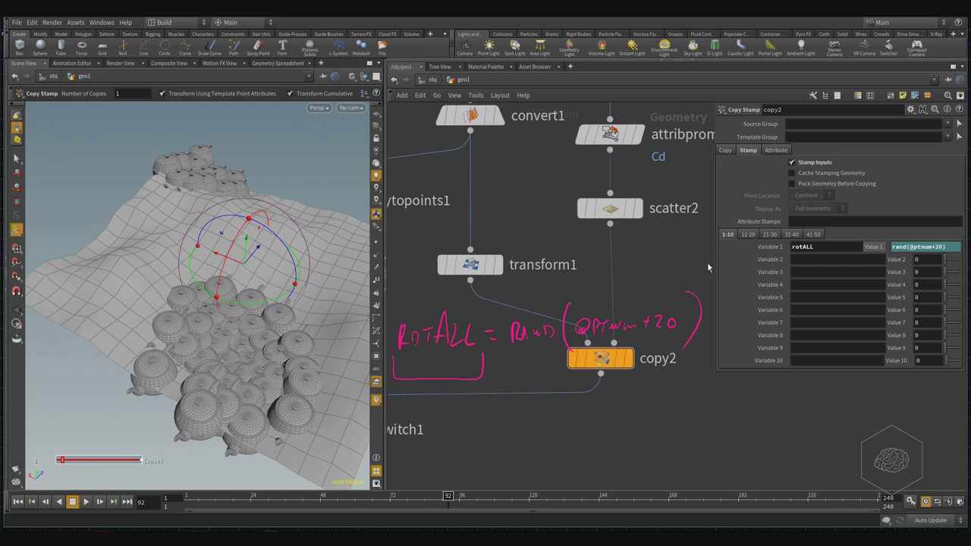
pyautogui.moveTo(672, 397); pyautogui.dragTo(695, 397, button='middle')
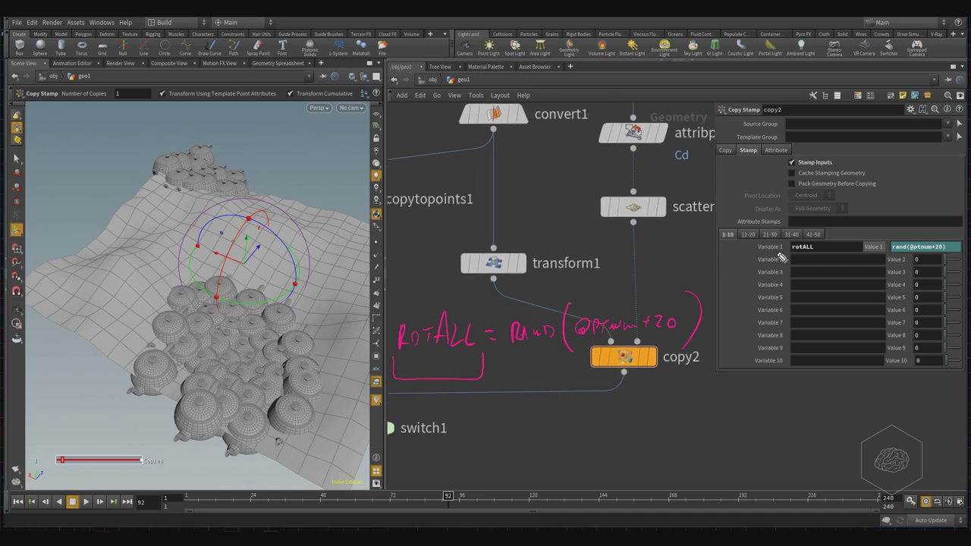
pyautogui.moveTo(742, 257); pyautogui.dragTo(841, 256)
pyautogui.moveTo(409, 310)
pyautogui.mouseDown()
pyautogui.moveTo(437, 280)
pyautogui.moveTo(438, 288)
pyautogui.mouseUp()
pyautogui.moveTo(743, 252)
pyautogui.mouseDown()
pyautogui.moveTo(553, 263)
pyautogui.moveTo(579, 242)
pyautogui.mouseUp()
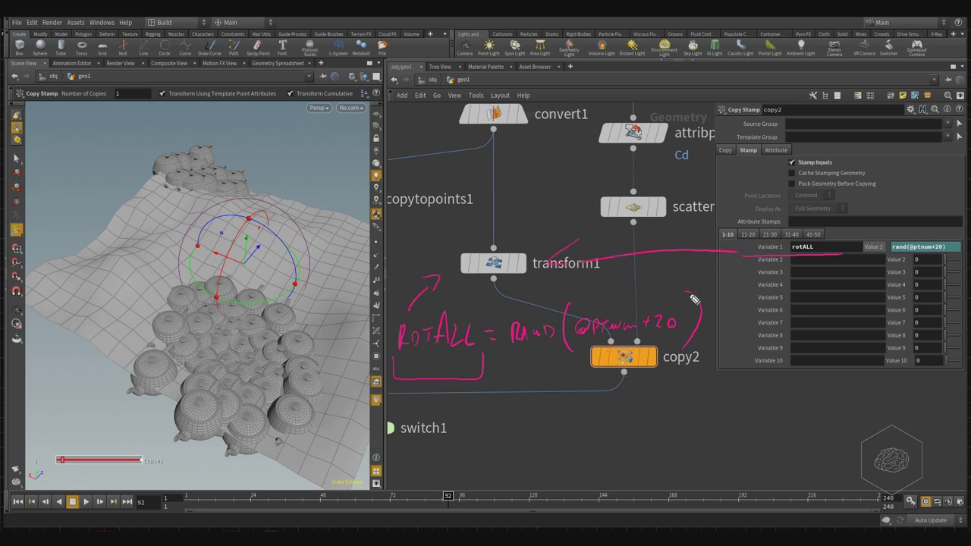
pyautogui.moveTo(774, 173)
pyautogui.mouseDown()
pyautogui.moveTo(792, 148)
pyautogui.moveTo(843, 169)
pyautogui.mouseUp()
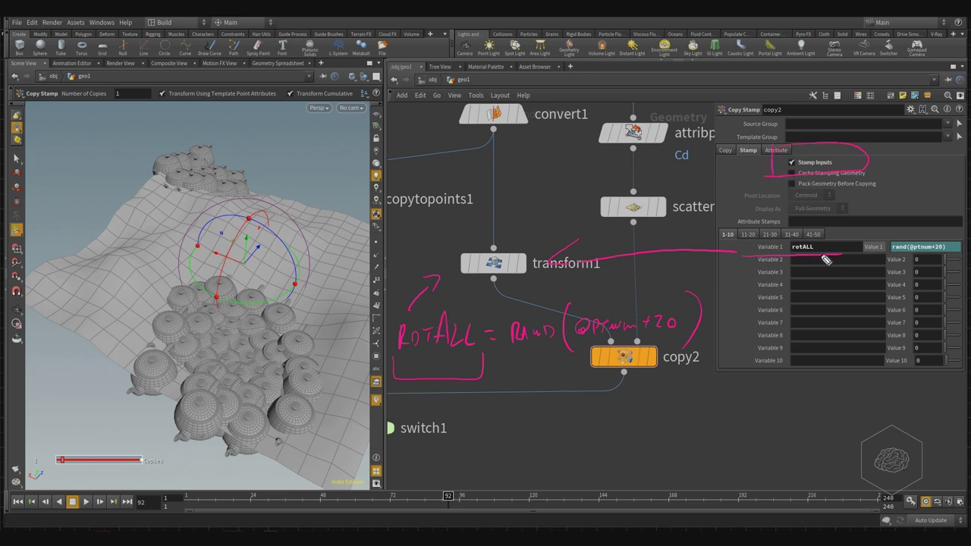
pyautogui.press('Escape')
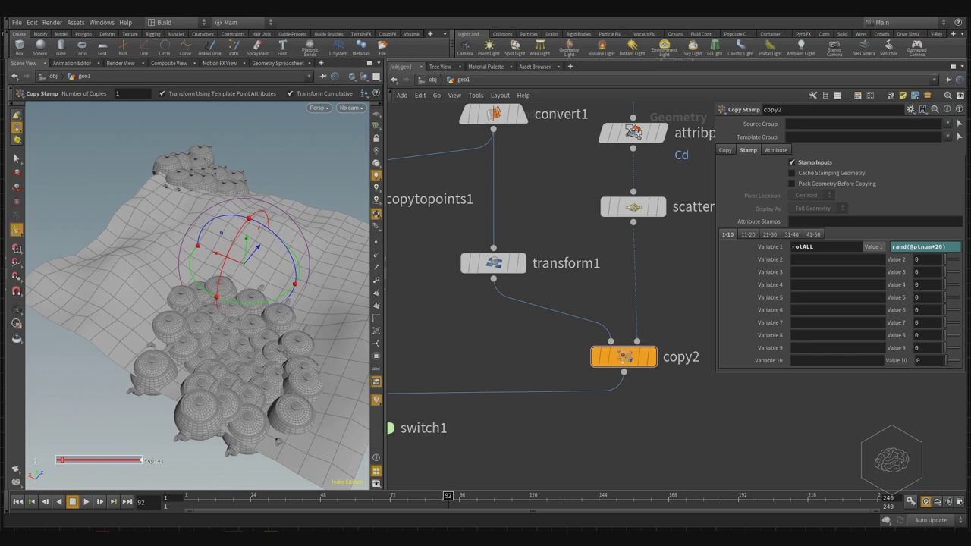
# Sketch the stamp() syntax, marking its scope (copy2), token (rotALL) and value arguments.
pyautogui.moveTo(475, 417)
pyautogui.mouseDown()
pyautogui.moveTo(462, 442)
pyautogui.moveTo(502, 443)
pyautogui.moveTo(510, 430)
pyautogui.moveTo(525, 440)
pyautogui.moveTo(540, 420)
pyautogui.moveTo(559, 446)
pyautogui.moveTo(570, 433)
pyautogui.moveTo(600, 440)
pyautogui.moveTo(676, 417)
pyautogui.moveTo(672, 432)
pyautogui.moveTo(706, 415)
pyautogui.moveTo(756, 414)
pyautogui.moveTo(759, 427)
pyautogui.moveTo(779, 421)
pyautogui.moveTo(829, 442)
pyautogui.mouseUp()
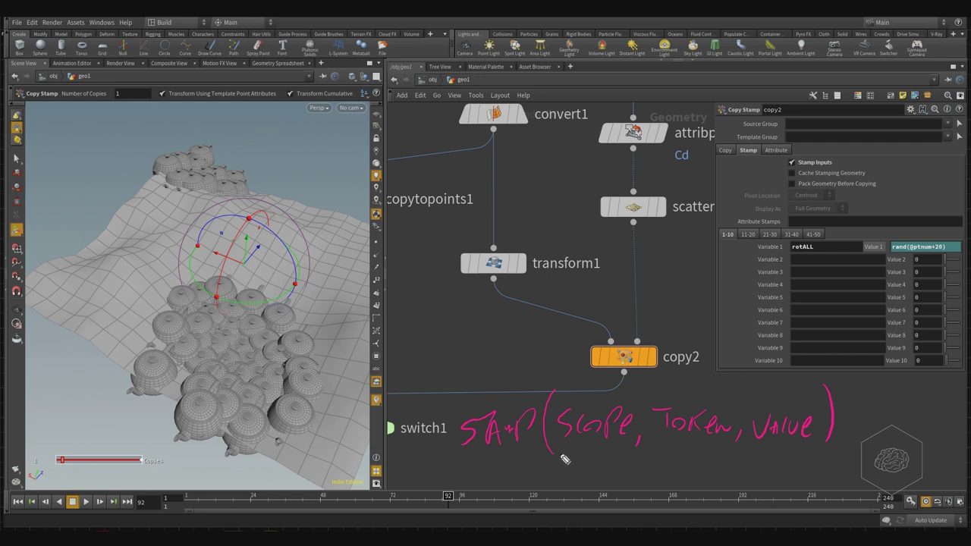
pyautogui.moveTo(562, 453)
pyautogui.mouseDown()
pyautogui.moveTo(623, 460)
pyautogui.moveTo(628, 447)
pyautogui.mouseUp()
pyautogui.moveTo(577, 396)
pyautogui.mouseDown()
pyautogui.moveTo(619, 310)
pyautogui.moveTo(626, 324)
pyautogui.moveTo(632, 315)
pyautogui.moveTo(622, 323)
pyautogui.moveTo(658, 370)
pyautogui.moveTo(712, 333)
pyautogui.moveTo(654, 376)
pyautogui.mouseUp()
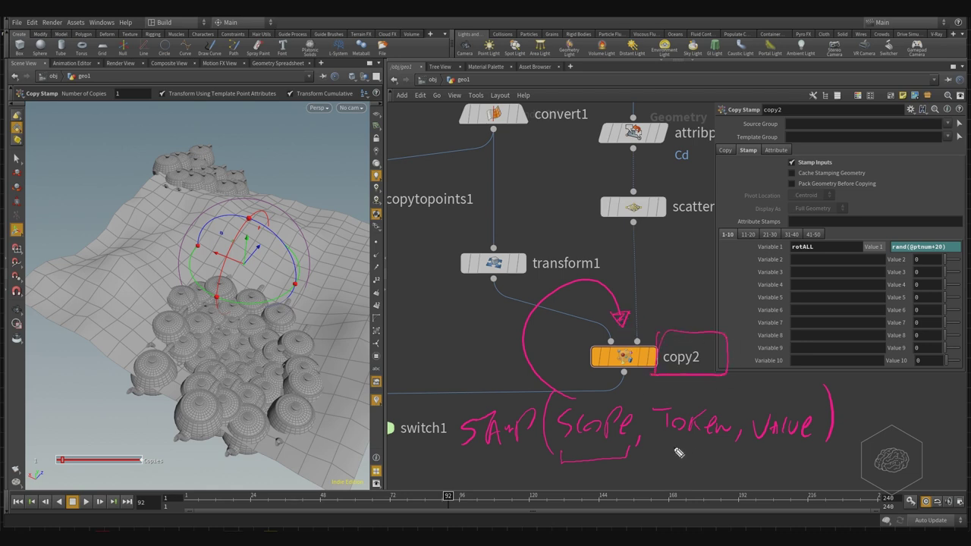
pyautogui.moveTo(652, 431)
pyautogui.mouseDown()
pyautogui.moveTo(701, 473)
pyautogui.moveTo(735, 448)
pyautogui.mouseUp()
pyautogui.moveTo(728, 395)
pyautogui.mouseDown()
pyautogui.moveTo(792, 318)
pyautogui.moveTo(805, 255)
pyautogui.mouseUp()
pyautogui.moveTo(798, 267); pyautogui.dragTo(810, 264)
pyautogui.moveTo(783, 449)
pyautogui.mouseDown()
pyautogui.moveTo(827, 468)
pyautogui.moveTo(900, 465)
pyautogui.mouseUp()
pyautogui.moveTo(907, 452); pyautogui.dragTo(902, 486)
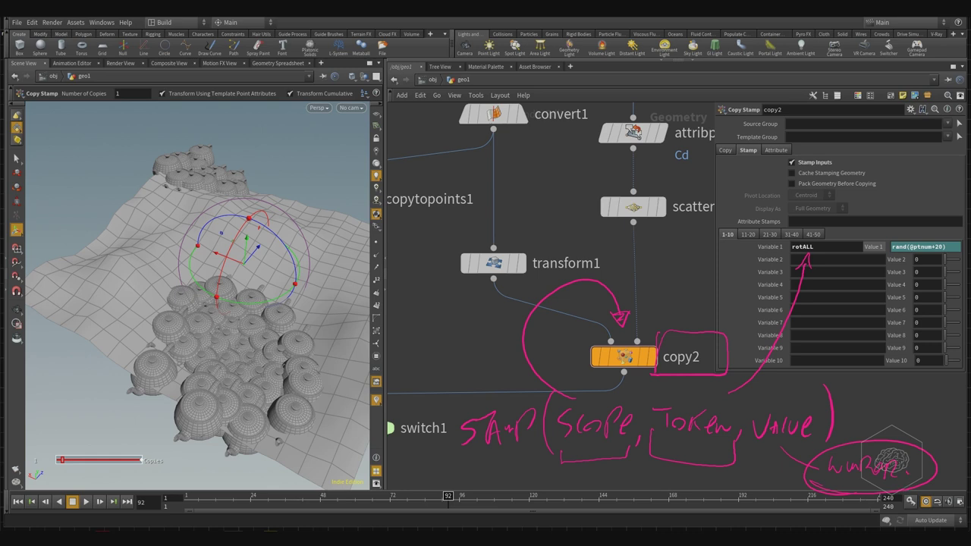
pyautogui.press('Escape')
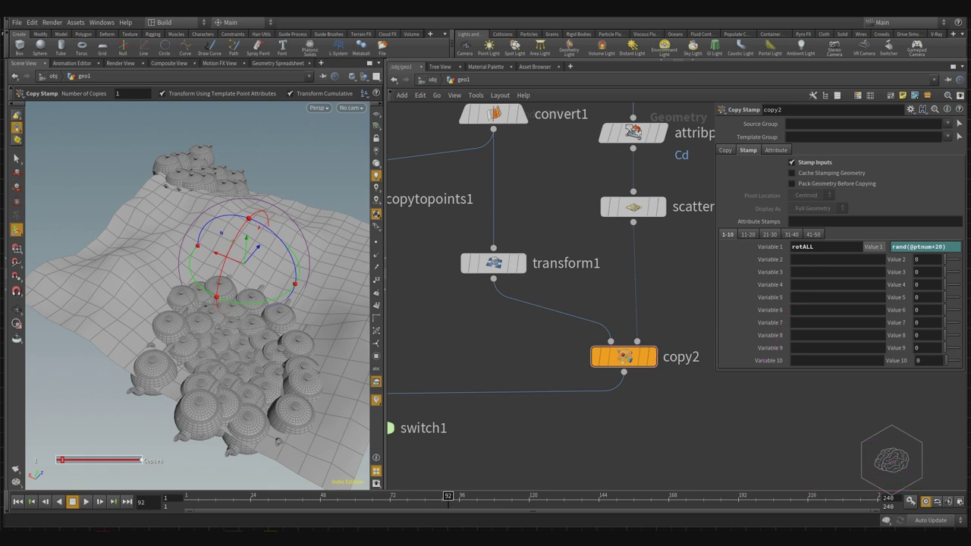
# On transform1, tilt Rotate X to 50, reset it to 0, and begin a stamp expression in Rotate Y.
pyautogui.click(493, 262)
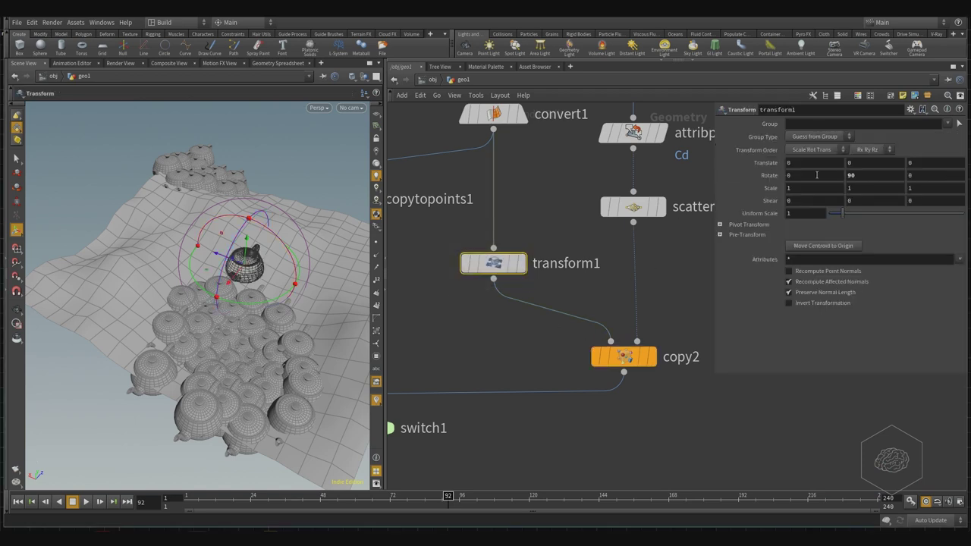
pyautogui.click(817, 175)
pyautogui.press('Return')
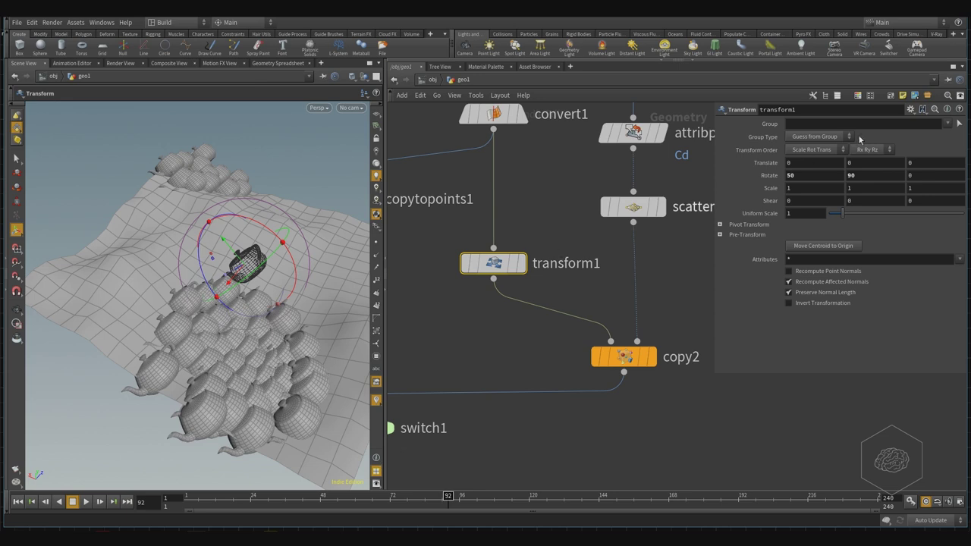
pyautogui.click(808, 175)
pyautogui.write('0')
pyautogui.press('Return')
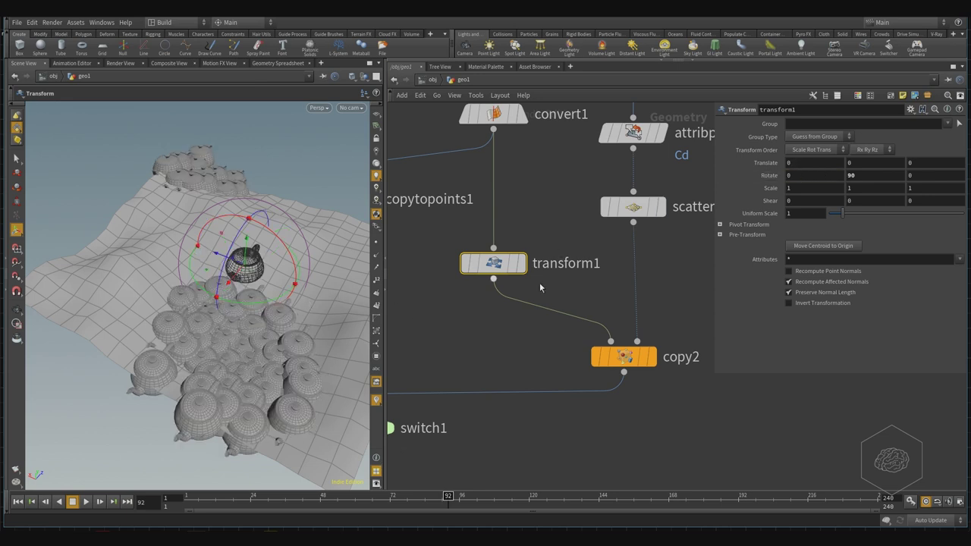
pyautogui.click(866, 175)
pyautogui.write('stamp("../')
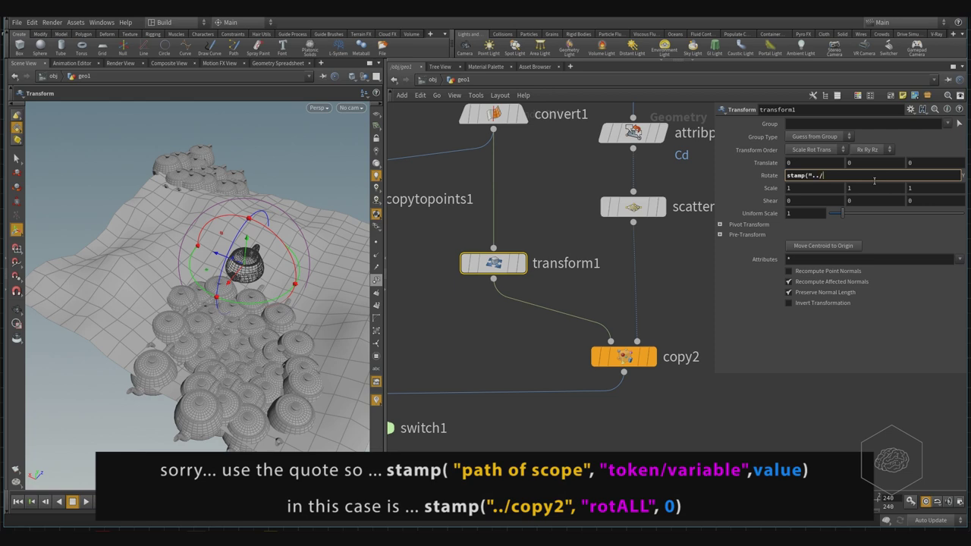
# Extend the Rotate Y expression to stamp("../copy2","rotALL" after glancing at copy2's settings.
pyautogui.write('copy2')
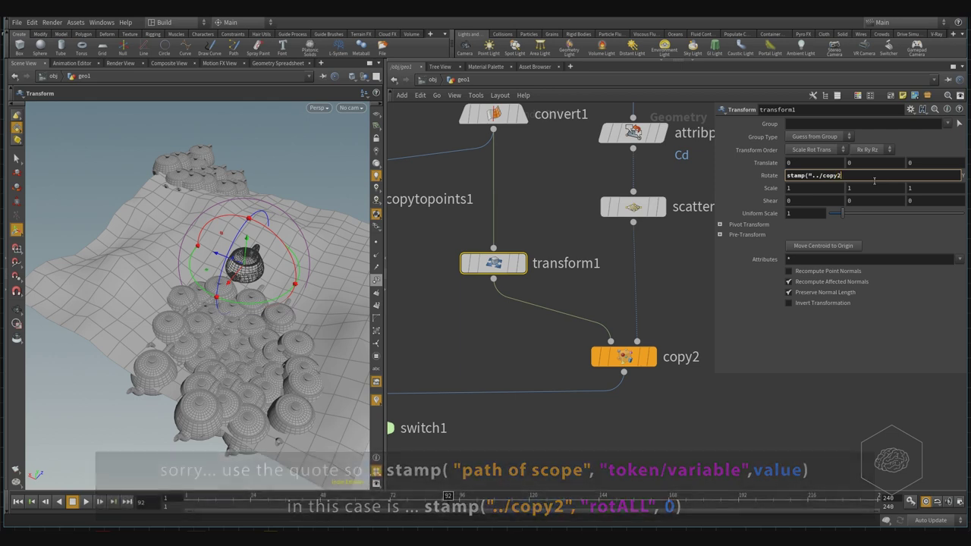
pyautogui.write('",')
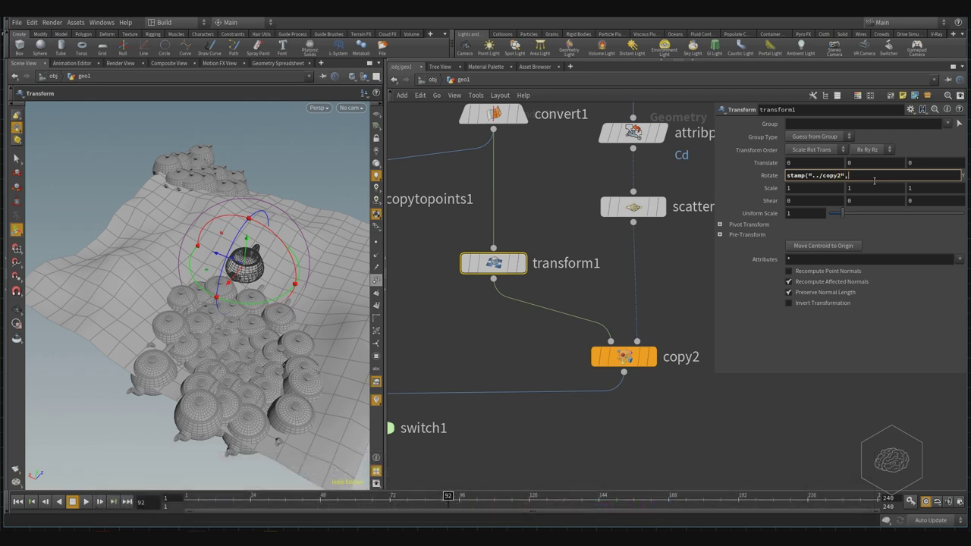
pyautogui.click(651, 356)
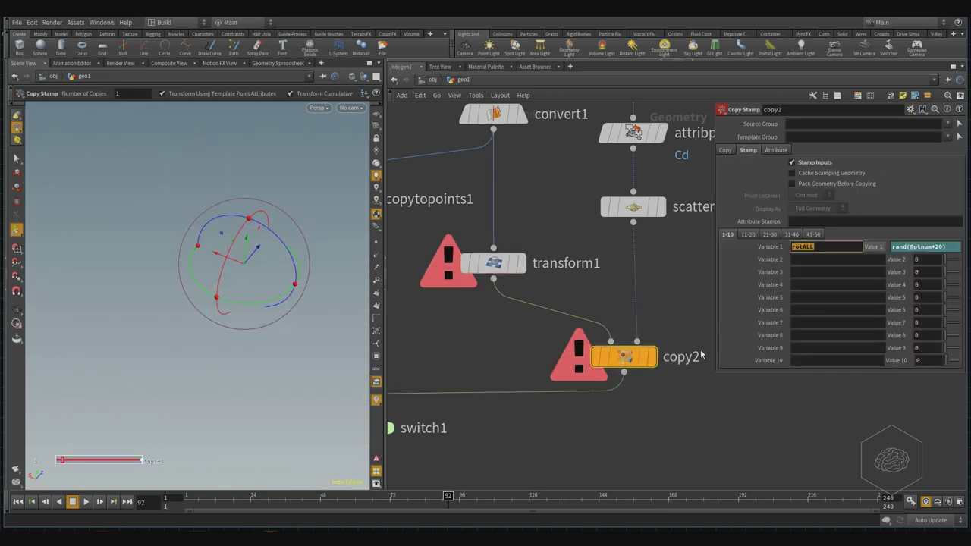
pyautogui.click(509, 264)
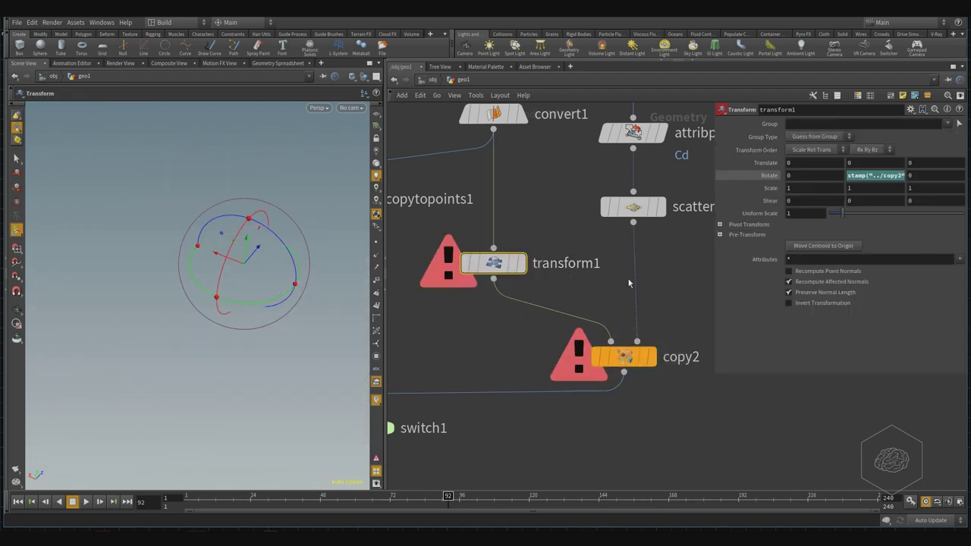
pyautogui.click(872, 176)
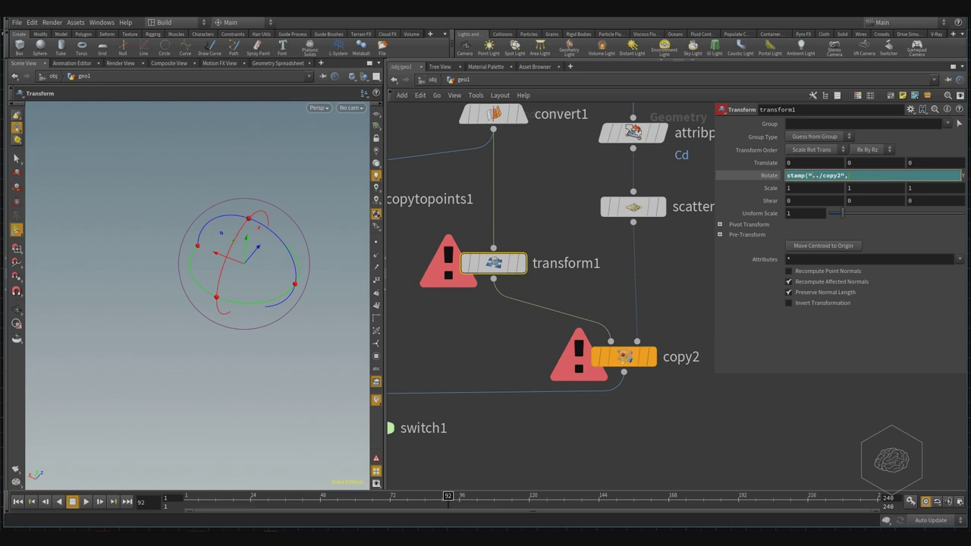
pyautogui.write('"rotALL",0')
# Commit transform1's rotALL stamp expression and zoom in on the teapots.
pyautogui.press('Return')
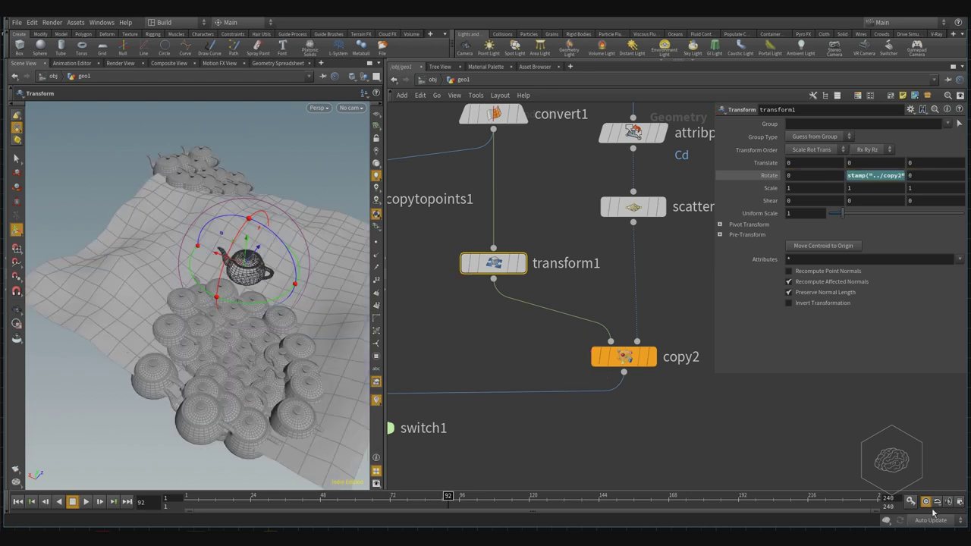
pyautogui.press('Escape')
pyautogui.moveTo(216, 238); pyautogui.dragTo(258, 273)
pyautogui.scroll(6, 275, 293)
pyautogui.scroll(-5, 203, 288)
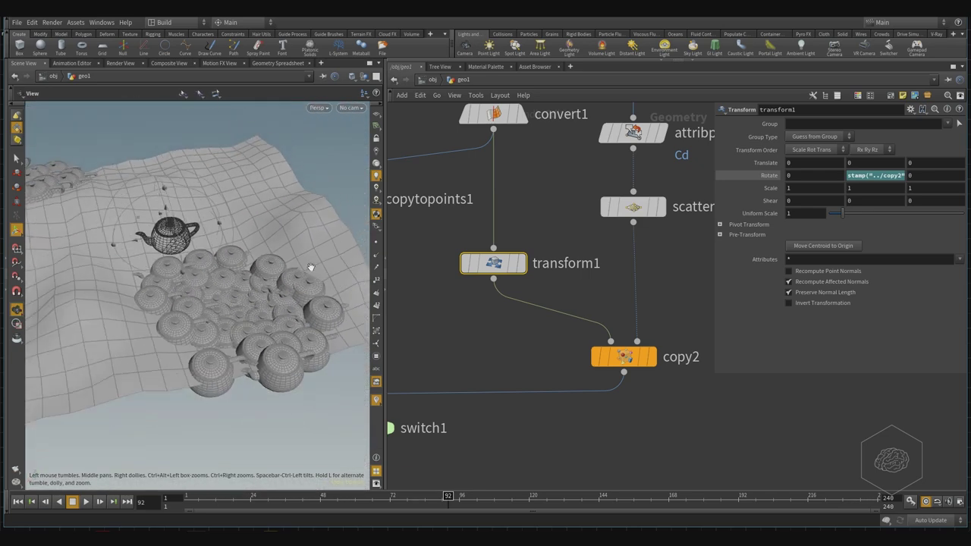
# Adjust copy2's rotALL Value 1 random expression and orbit to check the teapot clusters.
pyautogui.click(623, 356)
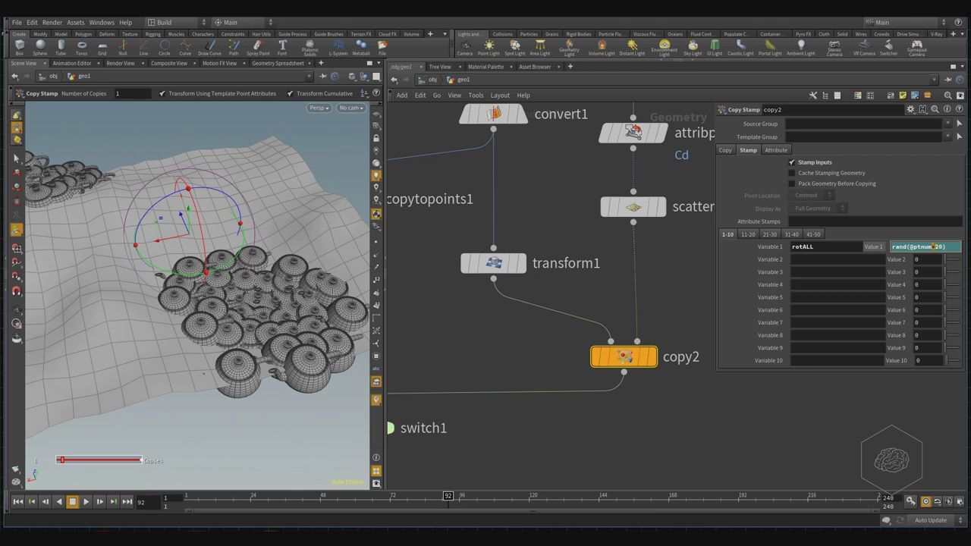
pyautogui.press('BackSpace')
pyautogui.press('Return')
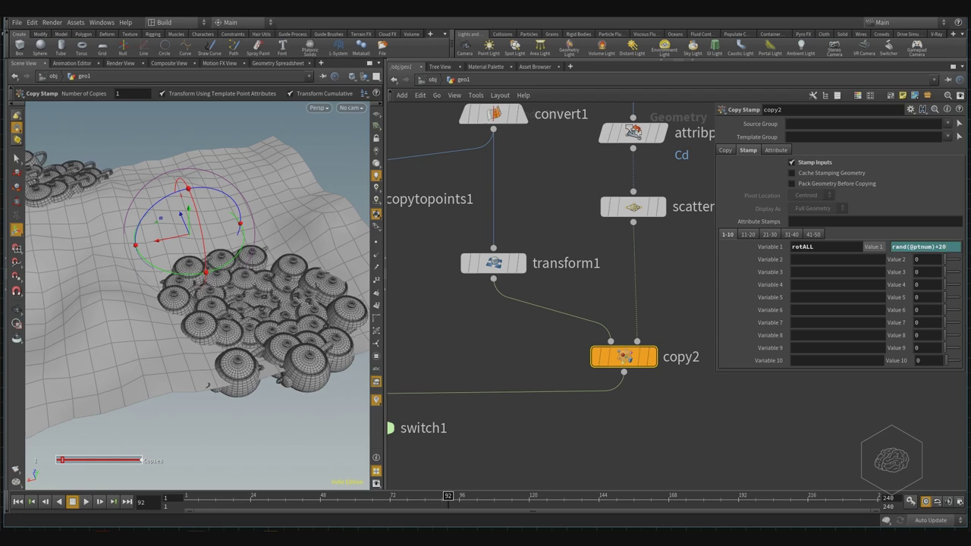
pyautogui.click(652, 356)
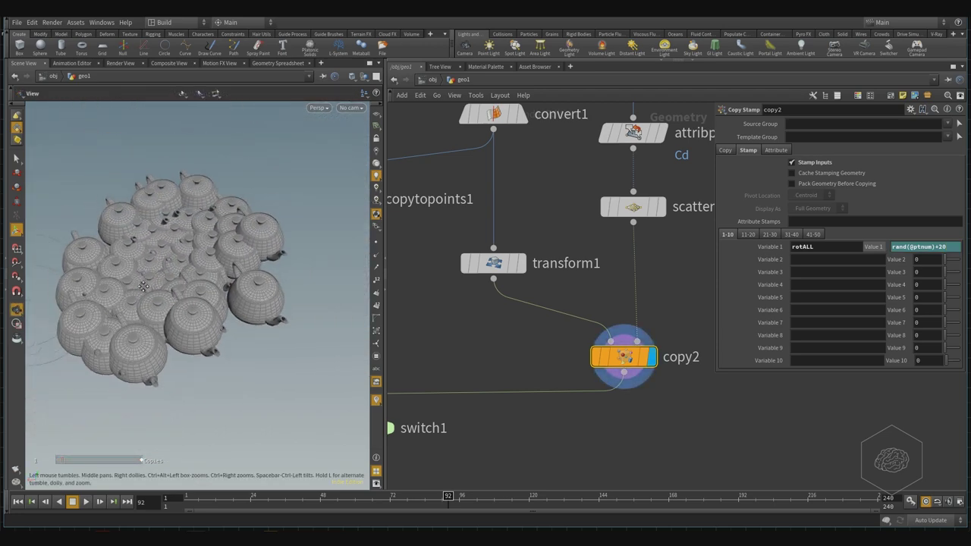
pyautogui.moveTo(235, 290); pyautogui.dragTo(275, 298, button='middle')
pyautogui.press('Return')
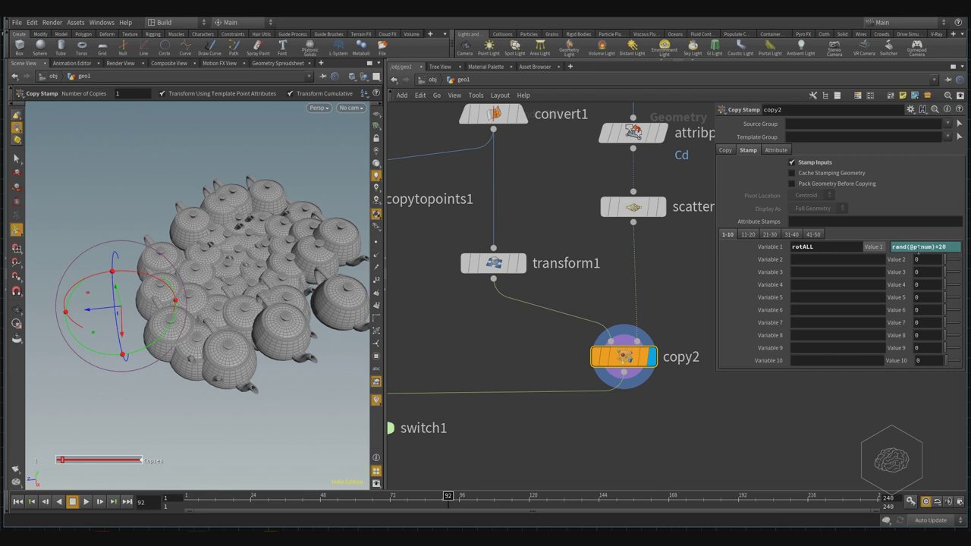
pyautogui.press('Escape')
pyautogui.moveTo(314, 299); pyautogui.dragTo(200, 337)
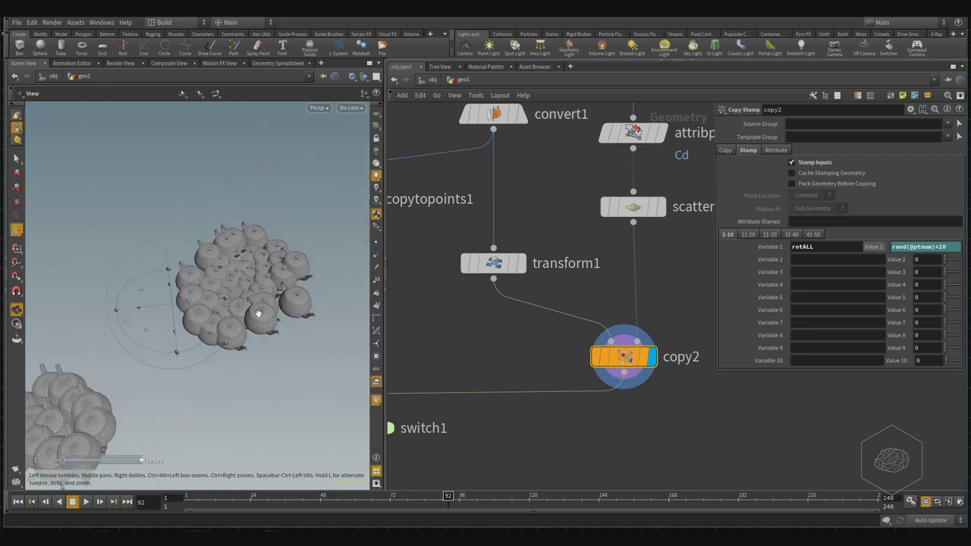
pyautogui.press('Return')
pyautogui.click(915, 248)
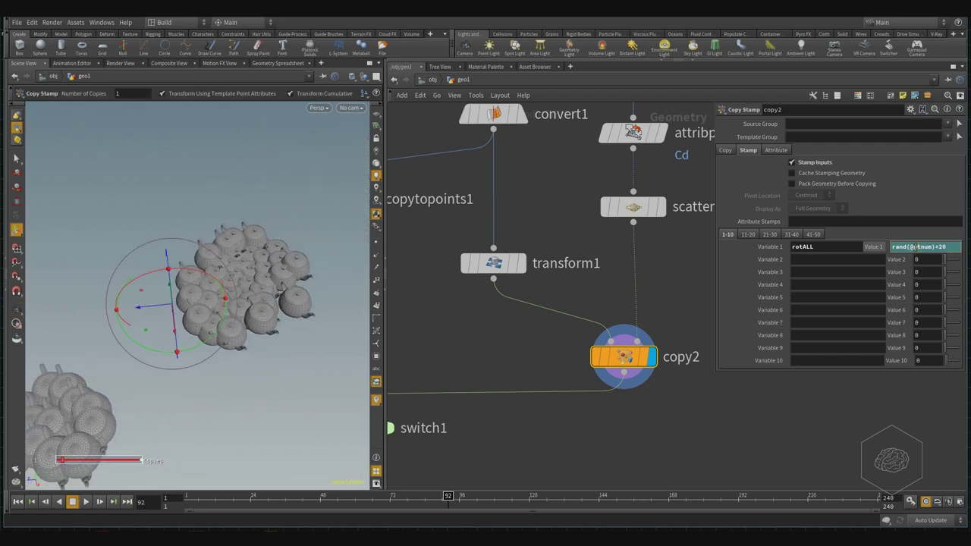
# Fill transform1's Rotate X, Y and Z with stamp("../copy2","rotALL",10) scaled by 5.
pyautogui.moveTo(662, 251); pyautogui.dragTo(665, 267, button='middle')
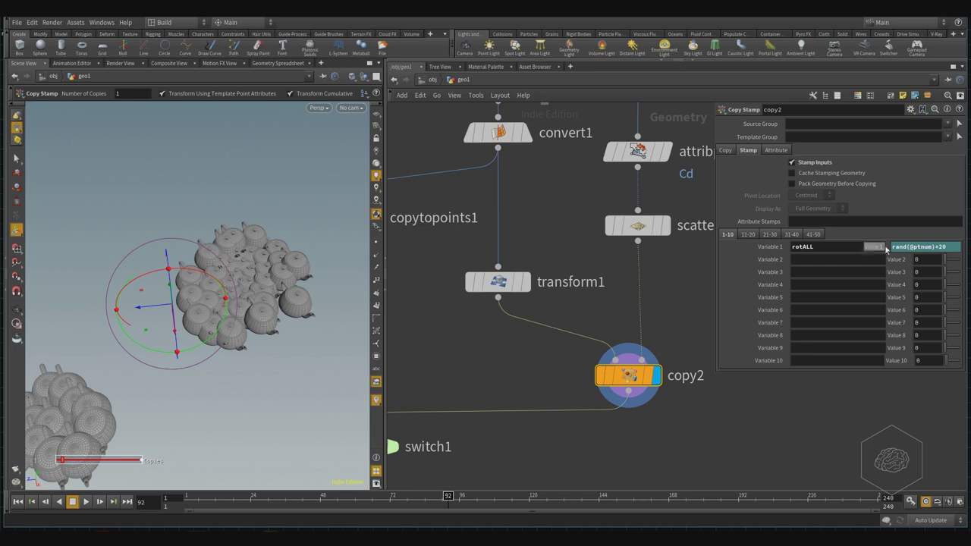
pyautogui.click(500, 283)
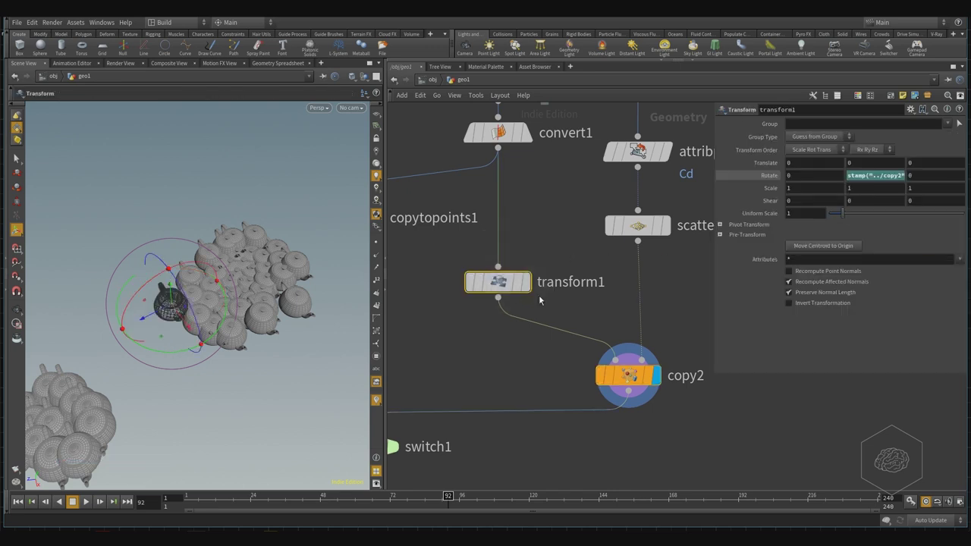
pyautogui.click(862, 176)
pyautogui.moveTo(930, 175); pyautogui.dragTo(696, 189)
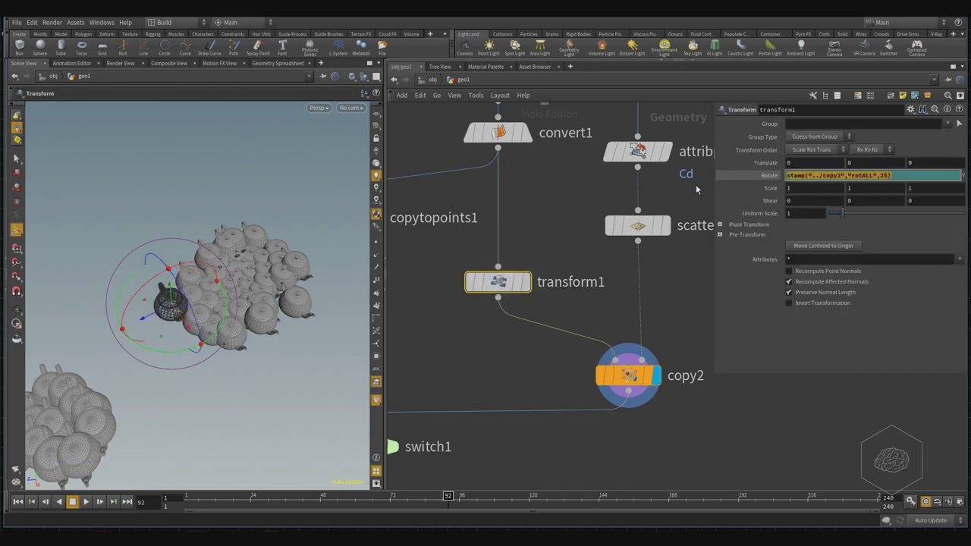
pyautogui.press('Return')
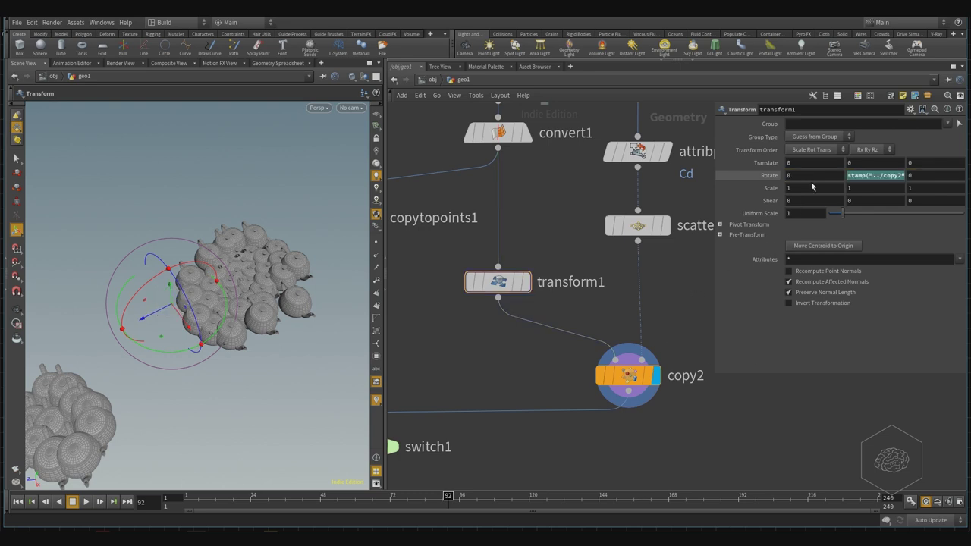
pyautogui.click(766, 175)
pyautogui.press('Return')
pyautogui.click(917, 176)
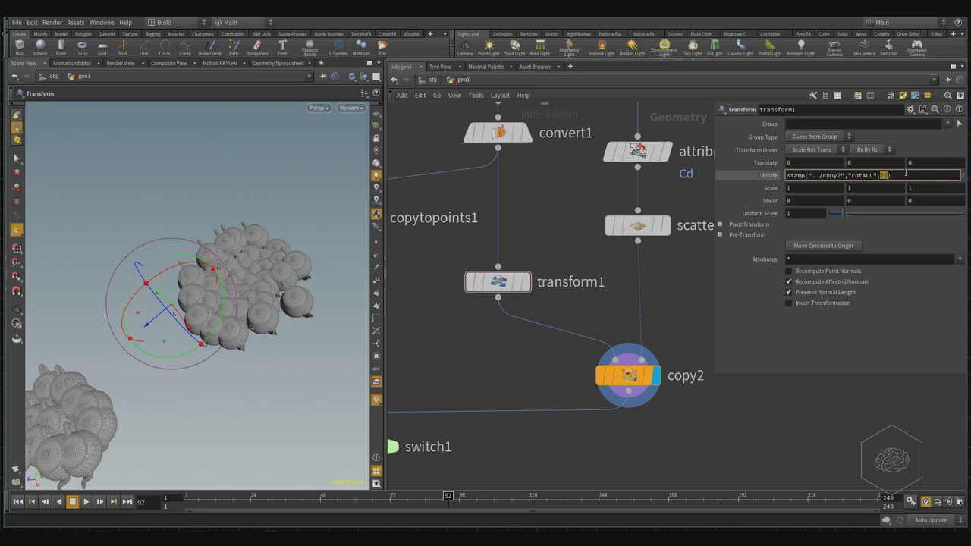
pyautogui.press('Return')
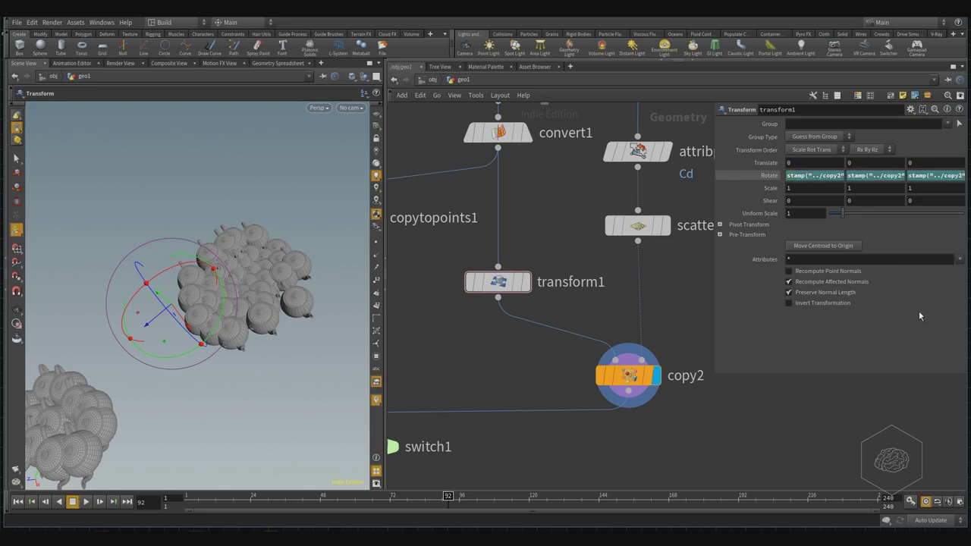
pyautogui.click(826, 178)
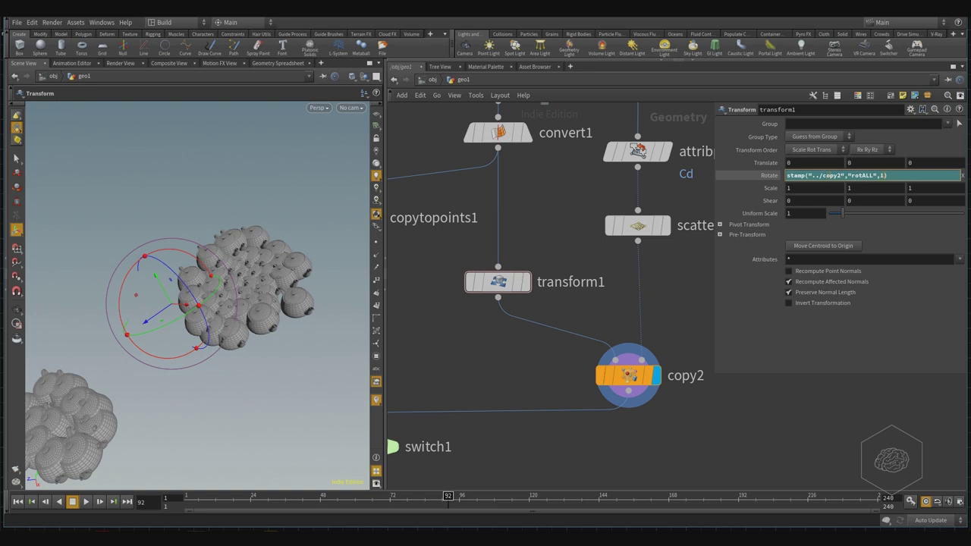
pyautogui.press('Return')
pyautogui.click(835, 175)
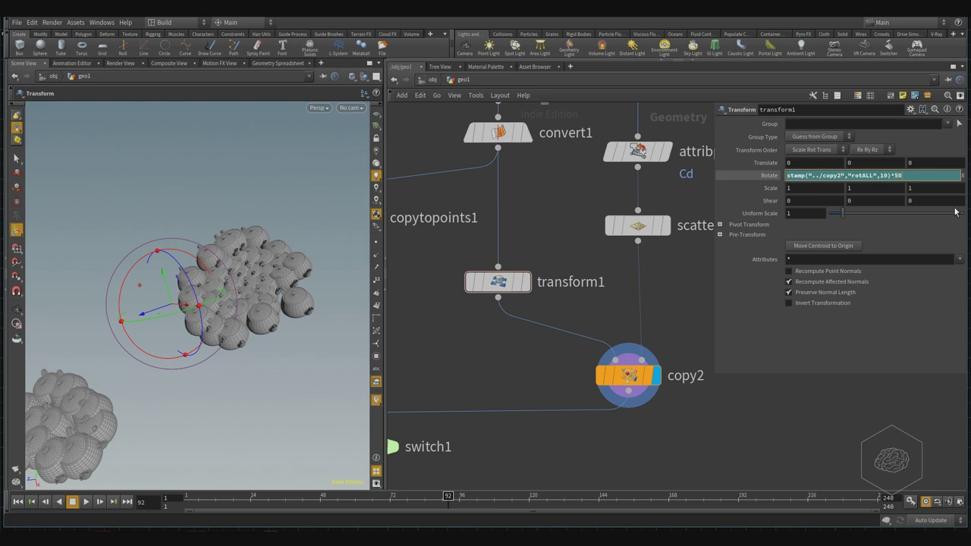
pyautogui.press('Return')
# Orbit to inspect the tumbling teapots, recommit the times-5 expression, and check again.
pyautogui.press('Escape')
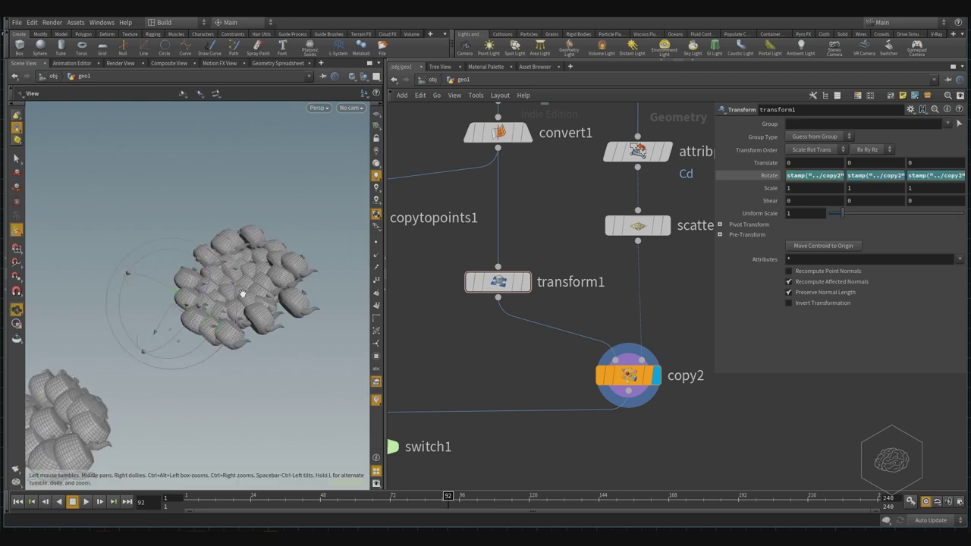
pyautogui.moveTo(250, 323); pyautogui.dragTo(334, 250)
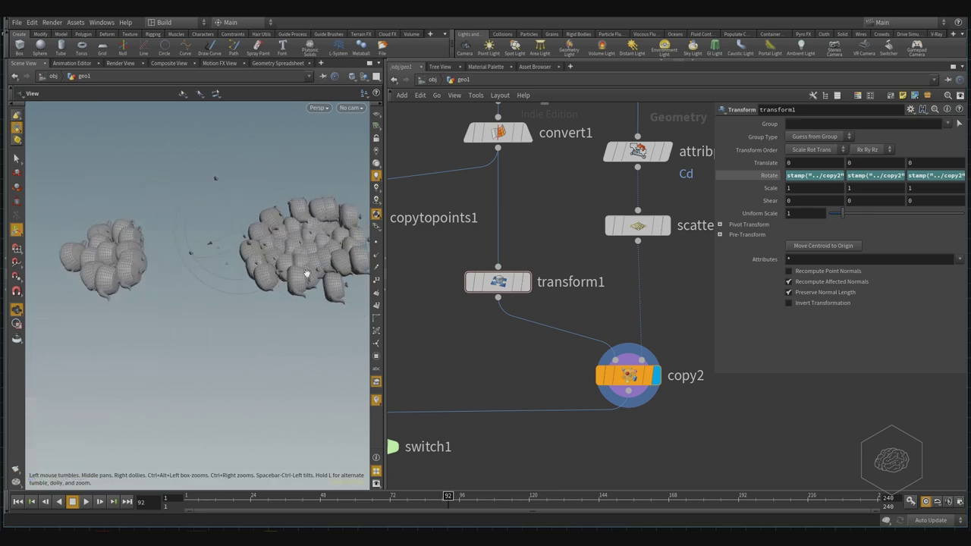
pyautogui.press('Return')
pyautogui.click(815, 162)
pyautogui.click(840, 176)
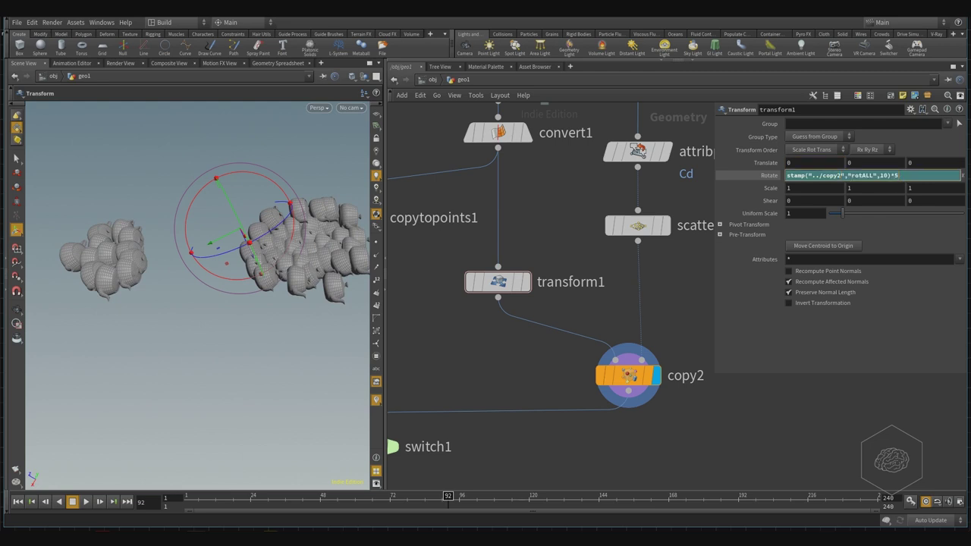
pyautogui.press('Return')
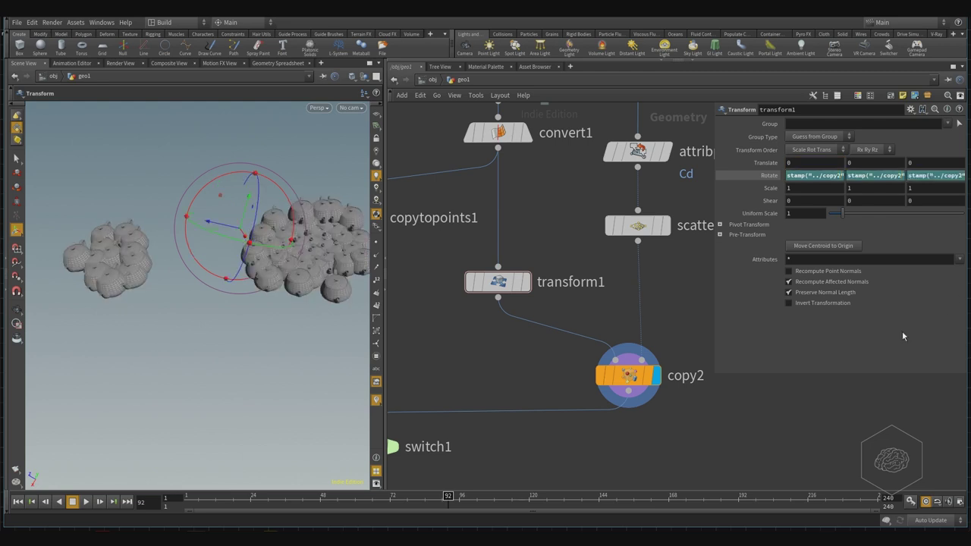
pyautogui.press('Escape')
pyautogui.moveTo(164, 256); pyautogui.dragTo(234, 400)
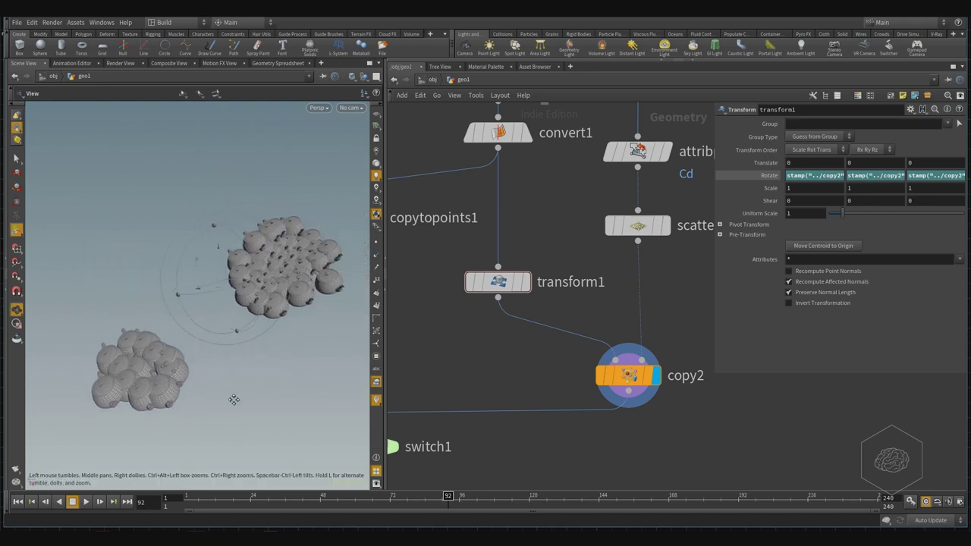
pyautogui.press('Return')
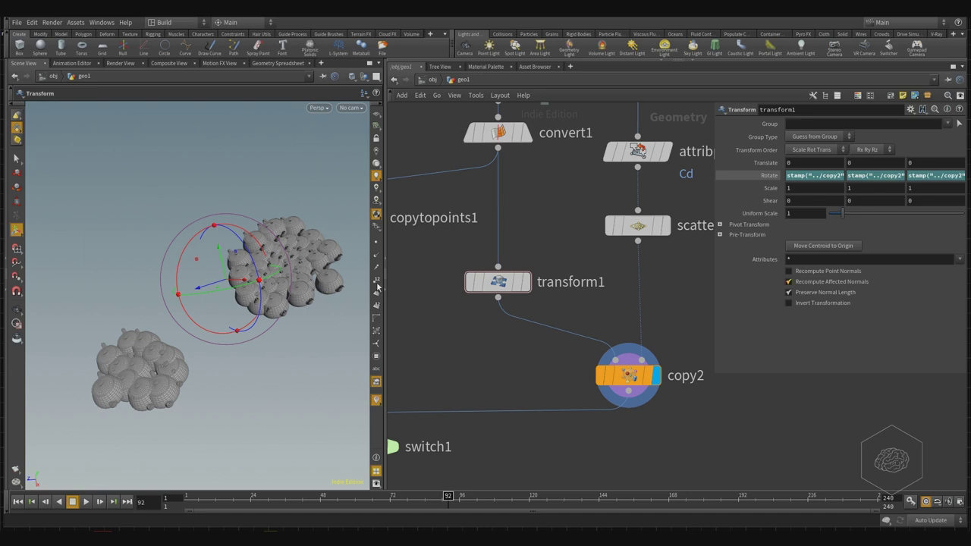
pyautogui.moveTo(583, 257); pyautogui.dragTo(613, 286, button='middle')
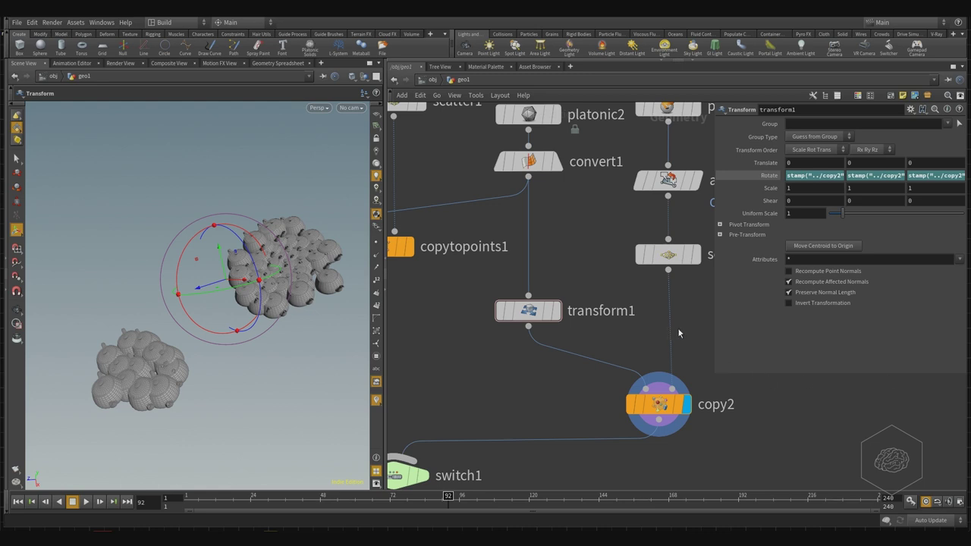
pyautogui.moveTo(679, 332); pyautogui.dragTo(571, 308, button='middle')
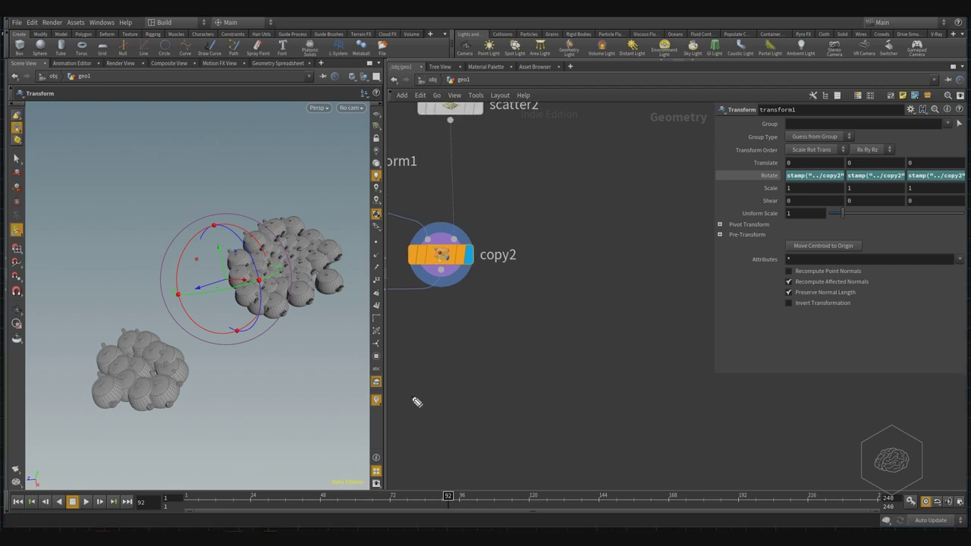
pyautogui.moveTo(419, 397); pyautogui.dragTo(409, 439)
pyautogui.moveTo(404, 419); pyautogui.dragTo(452, 408)
pyautogui.moveTo(445, 410); pyautogui.dragTo(446, 422)
pyautogui.moveTo(471, 372); pyautogui.dragTo(465, 452)
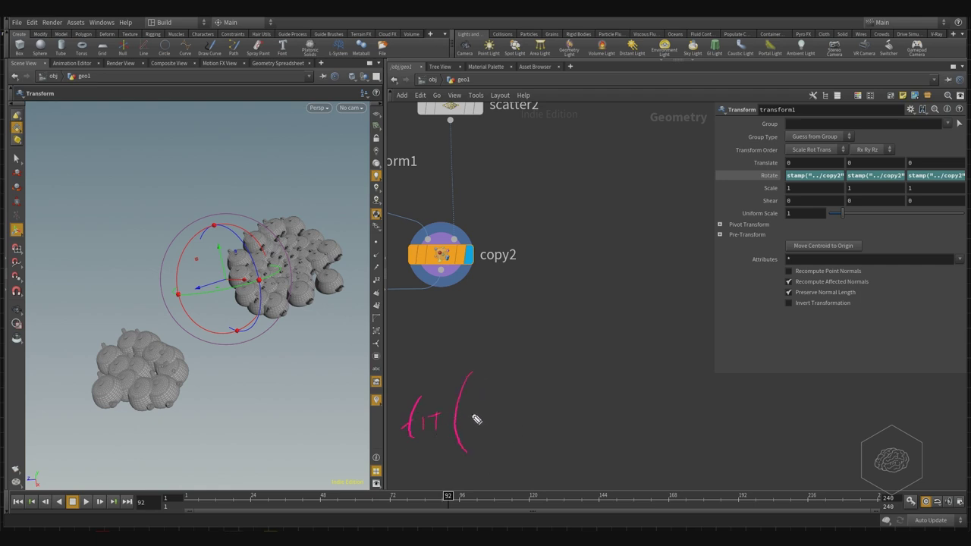
pyautogui.moveTo(472, 422)
pyautogui.mouseDown()
pyautogui.moveTo(537, 433)
pyautogui.moveTo(526, 426)
pyautogui.moveTo(515, 439)
pyautogui.moveTo(550, 424)
pyautogui.mouseUp()
pyautogui.moveTo(560, 422); pyautogui.dragTo(577, 427)
pyautogui.moveTo(577, 414)
pyautogui.mouseDown()
pyautogui.moveTo(601, 426)
pyautogui.moveTo(634, 424)
pyautogui.mouseUp()
pyautogui.moveTo(642, 424)
pyautogui.mouseDown()
pyautogui.moveTo(640, 432)
pyautogui.moveTo(730, 420)
pyautogui.moveTo(757, 429)
pyautogui.moveTo(751, 446)
pyautogui.moveTo(811, 422)
pyautogui.moveTo(884, 422)
pyautogui.moveTo(880, 429)
pyautogui.mouseUp()
pyautogui.moveTo(879, 416); pyautogui.dragTo(868, 430)
pyautogui.moveTo(890, 392); pyautogui.dragTo(884, 443)
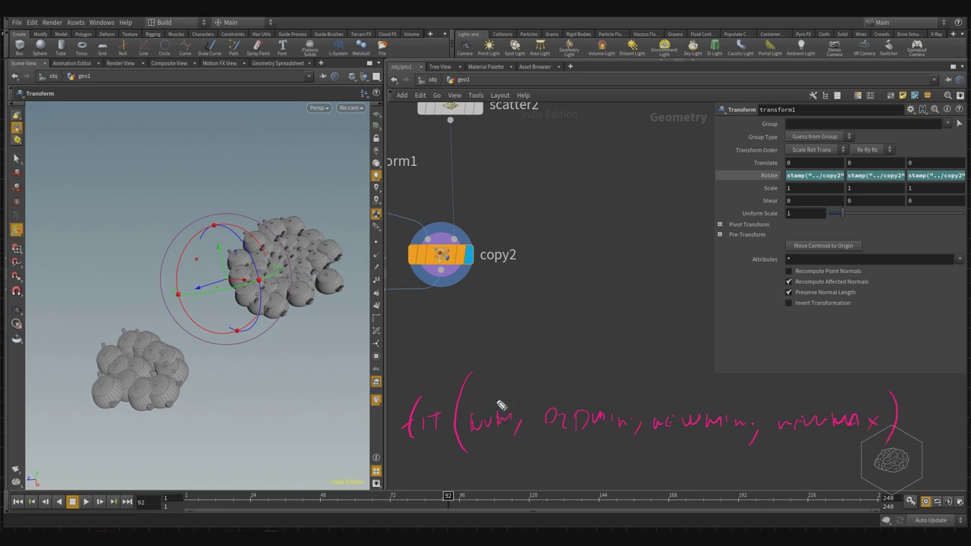
pyautogui.moveTo(501, 389); pyautogui.dragTo(514, 343)
pyautogui.moveTo(502, 296)
pyautogui.mouseDown()
pyautogui.moveTo(500, 311)
pyautogui.moveTo(519, 297)
pyautogui.mouseUp()
pyautogui.moveTo(596, 389); pyautogui.dragTo(596, 332)
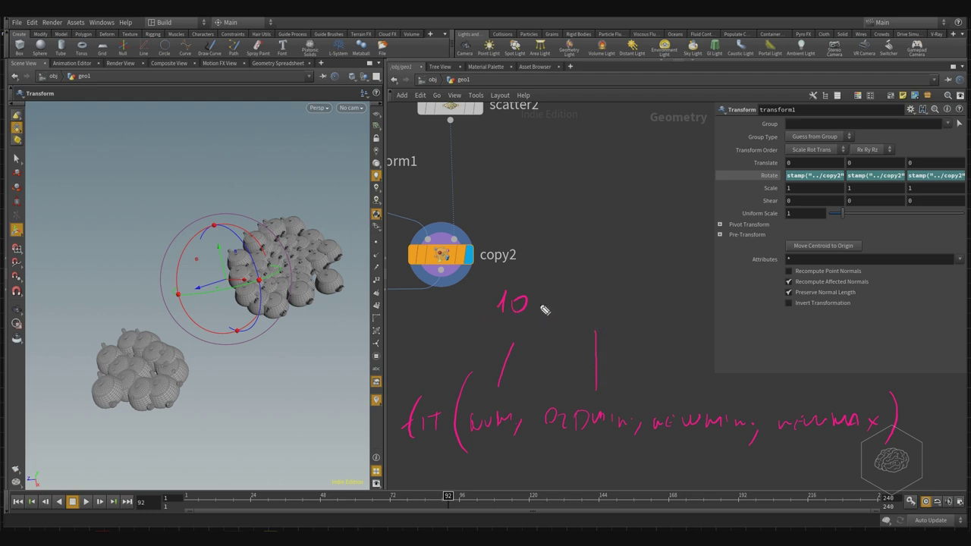
pyautogui.moveTo(603, 296)
pyautogui.mouseDown()
pyautogui.moveTo(605, 314)
pyautogui.moveTo(584, 319)
pyautogui.mouseUp()
pyautogui.moveTo(709, 396); pyautogui.dragTo(710, 328)
pyautogui.moveTo(696, 286)
pyautogui.mouseDown()
pyautogui.moveTo(719, 286)
pyautogui.moveTo(710, 307)
pyautogui.mouseUp()
pyautogui.moveTo(830, 385); pyautogui.dragTo(829, 340)
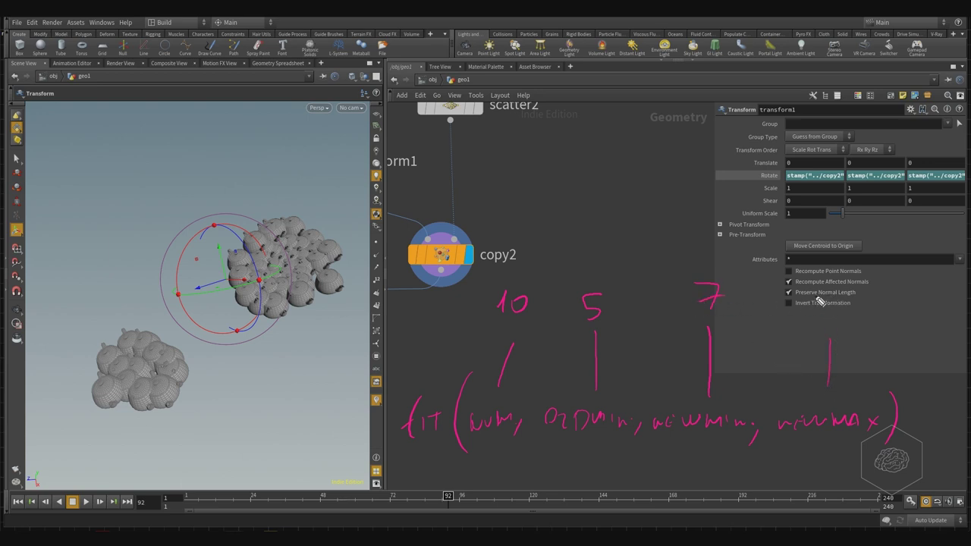
pyautogui.moveTo(838, 278); pyautogui.dragTo(835, 315)
pyautogui.moveTo(489, 323)
pyautogui.mouseDown()
pyautogui.moveTo(493, 275)
pyautogui.moveTo(548, 275)
pyautogui.moveTo(548, 325)
pyautogui.mouseUp()
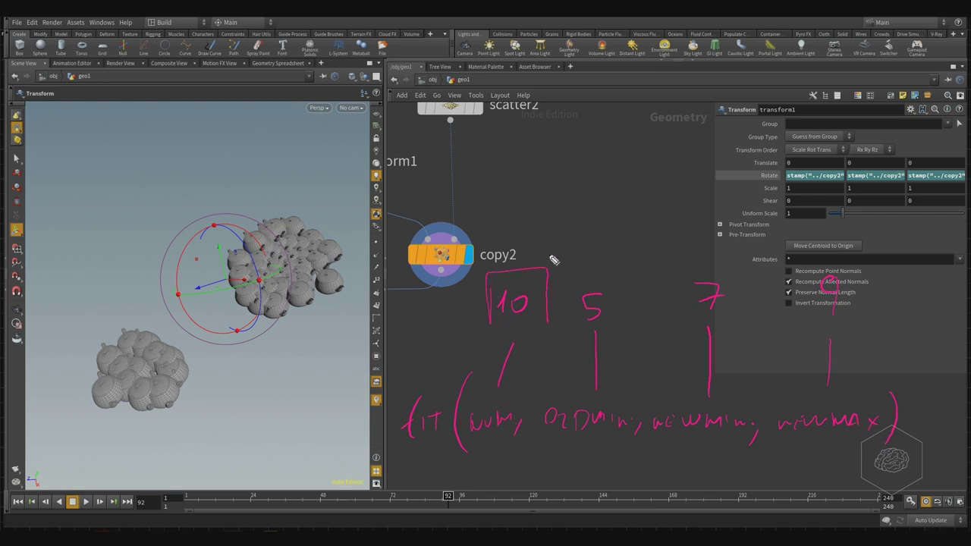
pyautogui.moveTo(548, 265)
pyautogui.mouseDown()
pyautogui.moveTo(654, 195)
pyautogui.moveTo(801, 217)
pyautogui.moveTo(812, 248)
pyautogui.moveTo(834, 251)
pyautogui.mouseUp()
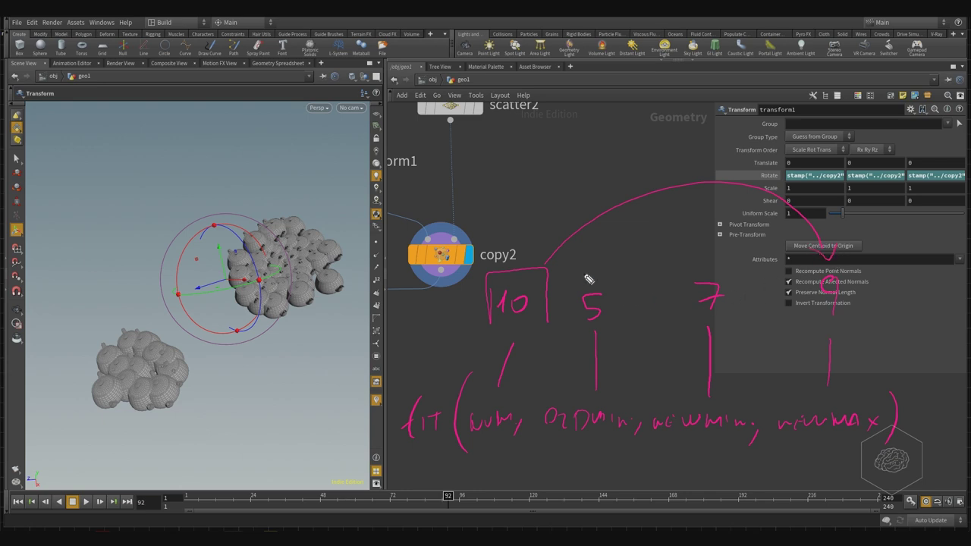
pyautogui.moveTo(568, 326)
pyautogui.mouseDown()
pyautogui.moveTo(594, 281)
pyautogui.moveTo(624, 326)
pyautogui.mouseUp()
pyautogui.moveTo(615, 270)
pyautogui.mouseDown()
pyautogui.moveTo(652, 244)
pyautogui.moveTo(718, 251)
pyautogui.mouseUp()
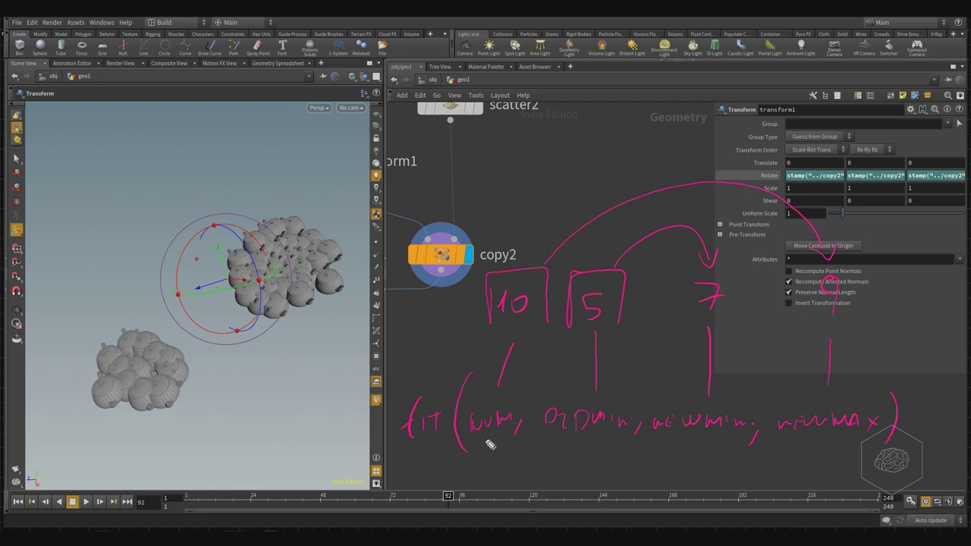
pyautogui.moveTo(490, 444); pyautogui.dragTo(469, 444)
pyautogui.moveTo(537, 439); pyautogui.dragTo(605, 438)
pyautogui.press('e')
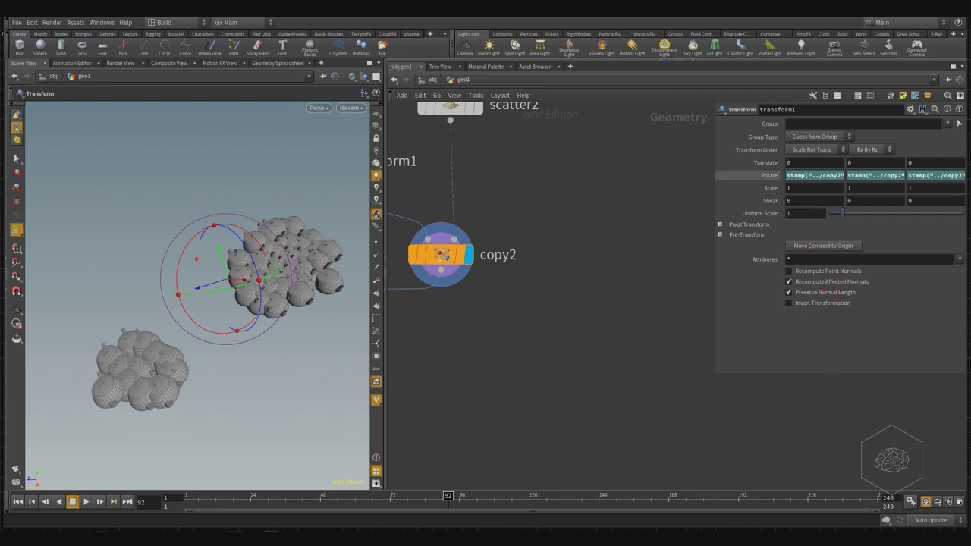
pyautogui.moveTo(398, 451)
pyautogui.mouseDown()
pyautogui.moveTo(430, 429)
pyautogui.moveTo(498, 441)
pyautogui.mouseUp()
pyautogui.moveTo(528, 390); pyautogui.dragTo(522, 457)
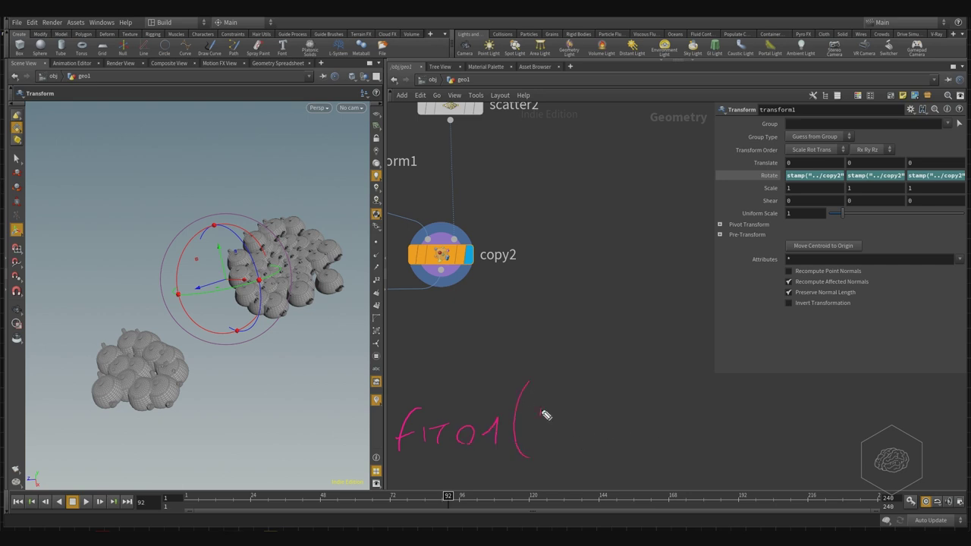
pyautogui.moveTo(541, 412); pyautogui.dragTo(606, 439)
pyautogui.moveTo(653, 418)
pyautogui.mouseDown()
pyautogui.moveTo(708, 412)
pyautogui.moveTo(736, 441)
pyautogui.moveTo(784, 423)
pyautogui.moveTo(811, 436)
pyautogui.moveTo(848, 422)
pyautogui.moveTo(871, 420)
pyautogui.mouseUp()
pyautogui.moveTo(871, 384); pyautogui.dragTo(854, 454)
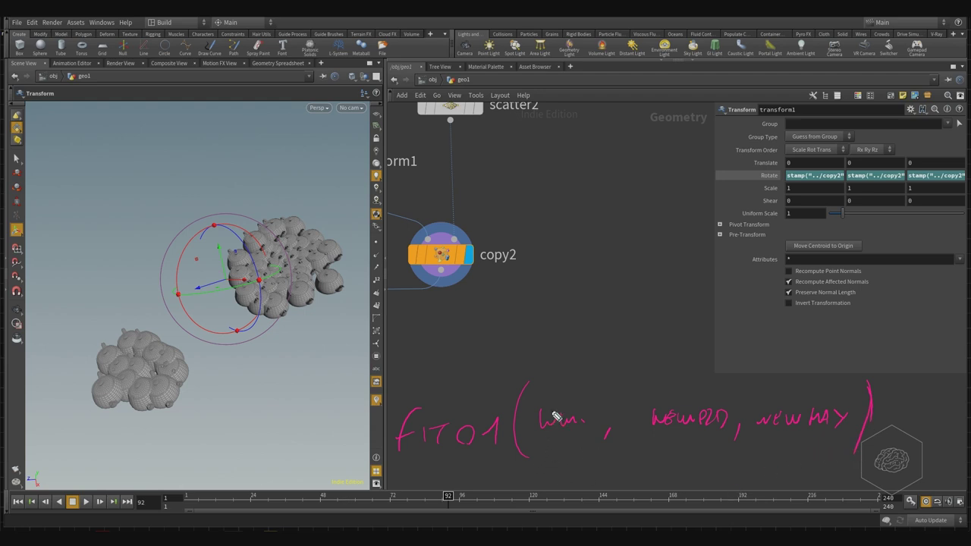
pyautogui.moveTo(534, 410)
pyautogui.mouseDown()
pyautogui.moveTo(549, 363)
pyautogui.moveTo(591, 410)
pyautogui.mouseUp()
pyautogui.moveTo(563, 358); pyautogui.dragTo(563, 324)
pyautogui.moveTo(535, 302)
pyautogui.mouseDown()
pyautogui.moveTo(546, 276)
pyautogui.moveTo(553, 301)
pyautogui.mouseUp()
pyautogui.moveTo(577, 287)
pyautogui.mouseDown()
pyautogui.moveTo(586, 296)
pyautogui.moveTo(575, 287)
pyautogui.moveTo(548, 319)
pyautogui.mouseUp()
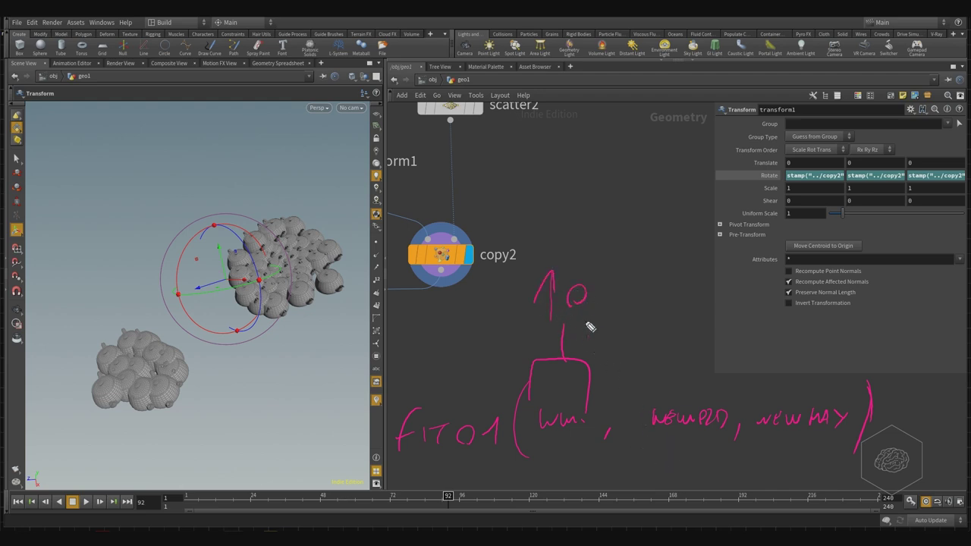
pyautogui.moveTo(518, 321); pyautogui.dragTo(613, 326)
pyautogui.moveTo(686, 387); pyautogui.dragTo(686, 307)
pyautogui.moveTo(812, 394); pyautogui.dragTo(812, 341)
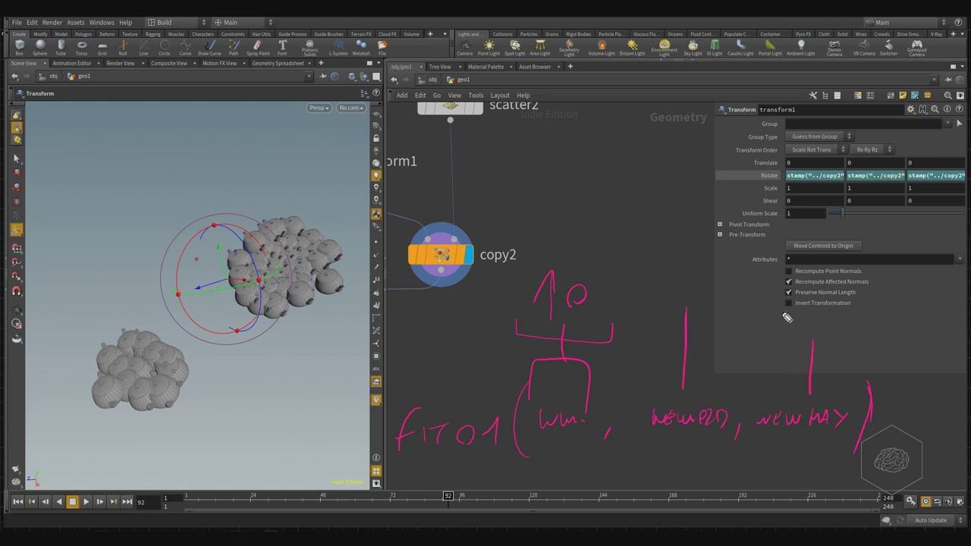
pyautogui.moveTo(668, 241); pyautogui.dragTo(680, 268)
pyautogui.moveTo(822, 245)
pyautogui.mouseDown()
pyautogui.moveTo(826, 302)
pyautogui.moveTo(821, 267)
pyautogui.mouseUp()
pyautogui.moveTo(651, 252)
pyautogui.mouseDown()
pyautogui.moveTo(658, 223)
pyautogui.moveTo(714, 220)
pyautogui.moveTo(715, 229)
pyautogui.moveTo(769, 192)
pyautogui.moveTo(843, 243)
pyautogui.mouseUp()
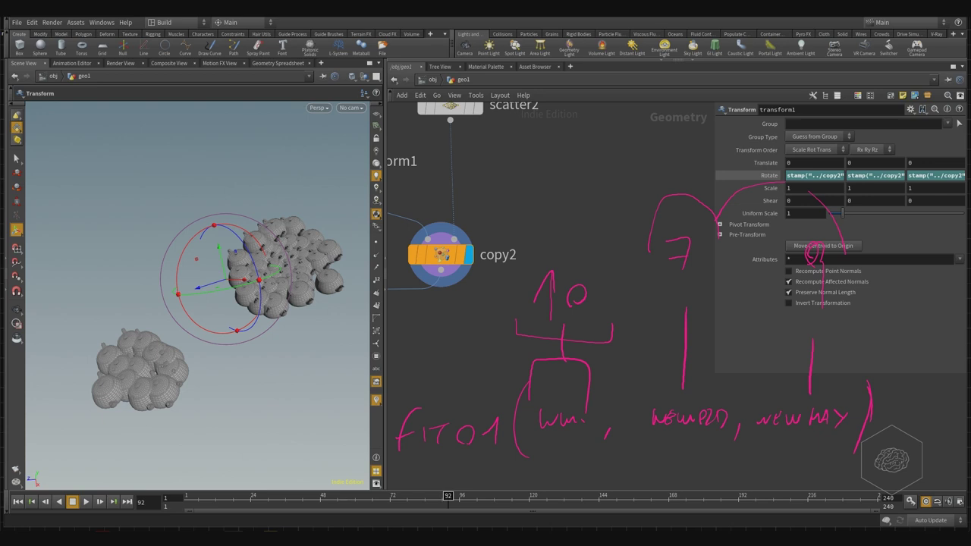
pyautogui.press('Escape')
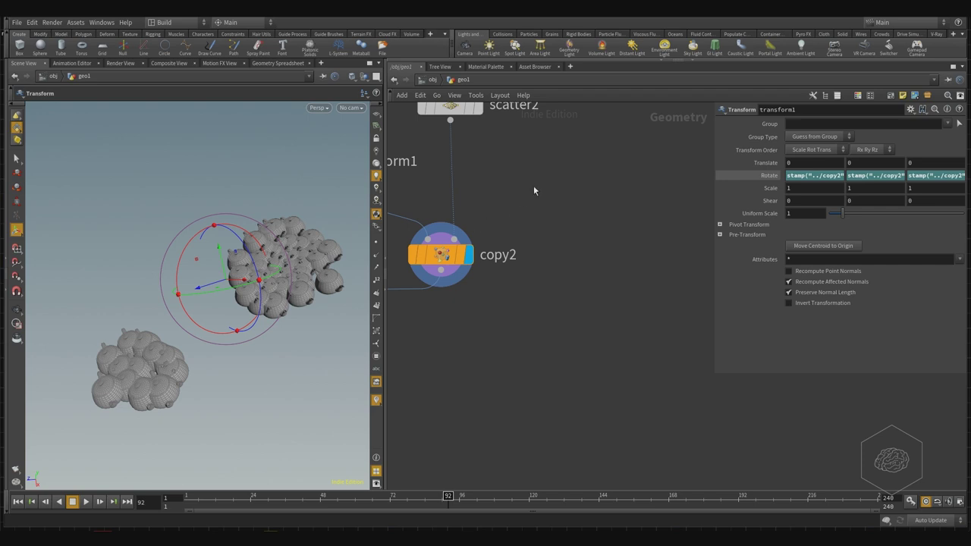
# Delete transform1's Rotate channels, then try and undo a Rotate X and Scale X edit.
pyautogui.moveTo(533, 185); pyautogui.dragTo(668, 342, button='middle')
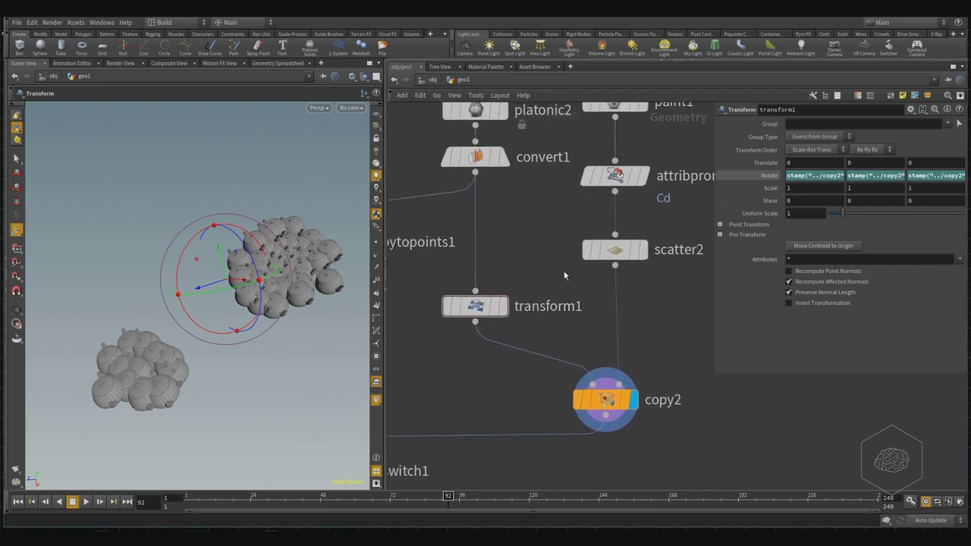
pyautogui.click(815, 177)
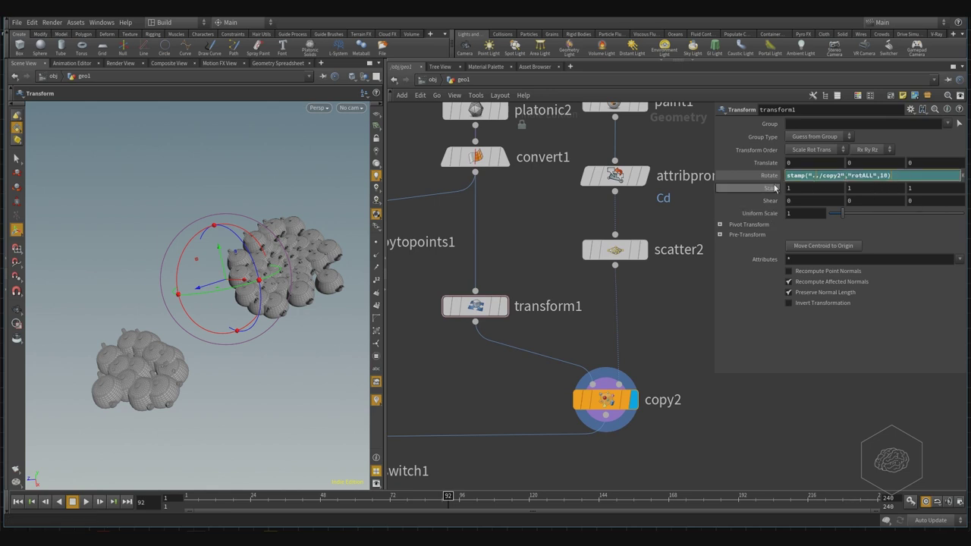
pyautogui.rightClick(771, 176)
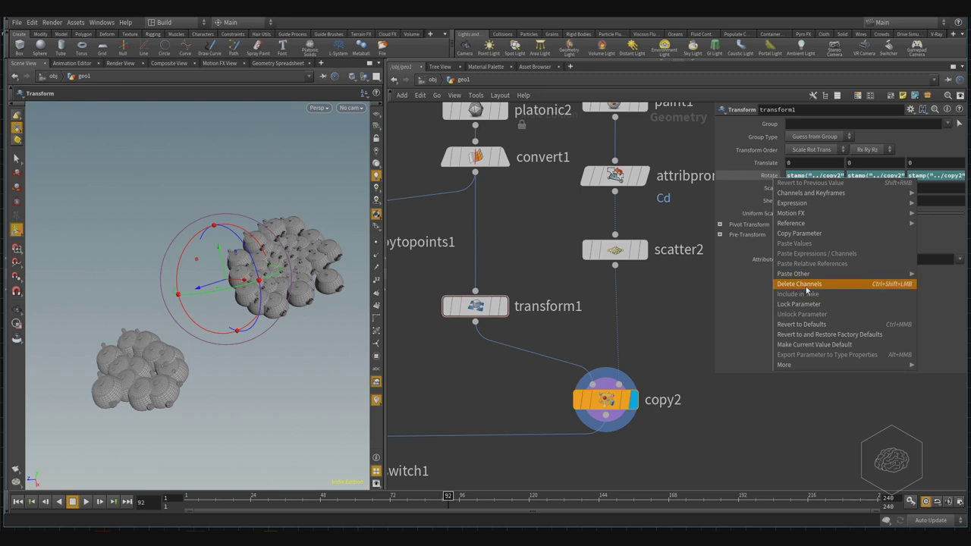
pyautogui.click(805, 284)
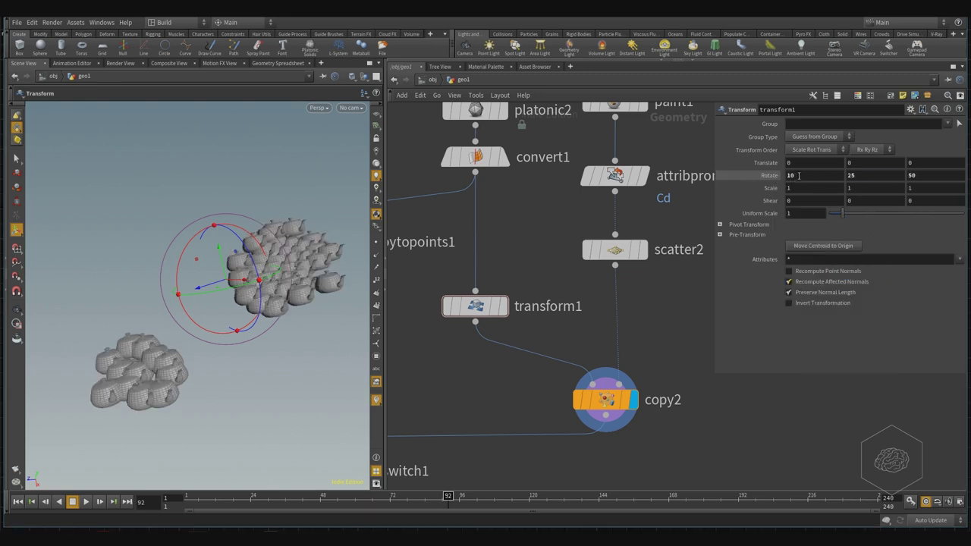
pyautogui.click(846, 176)
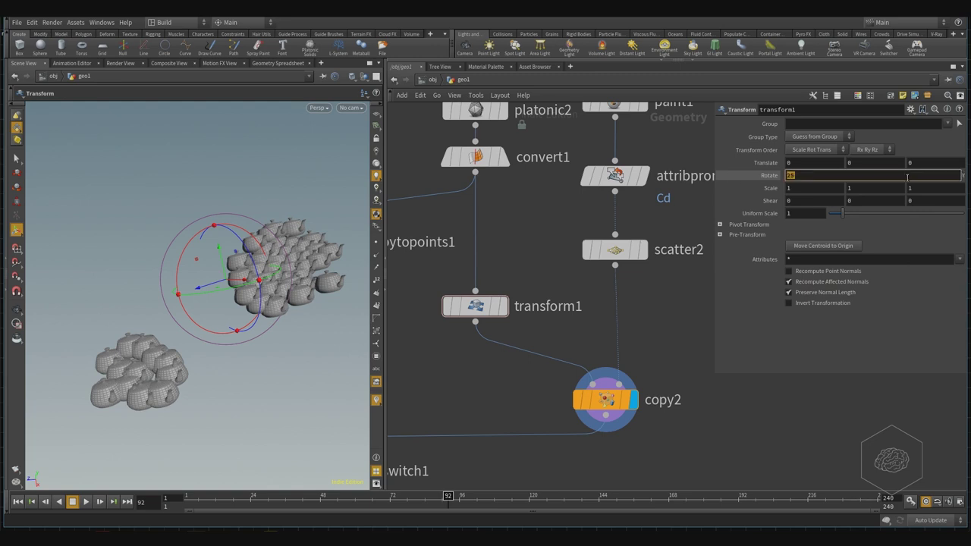
pyautogui.write('1')
pyautogui.press('Tab')
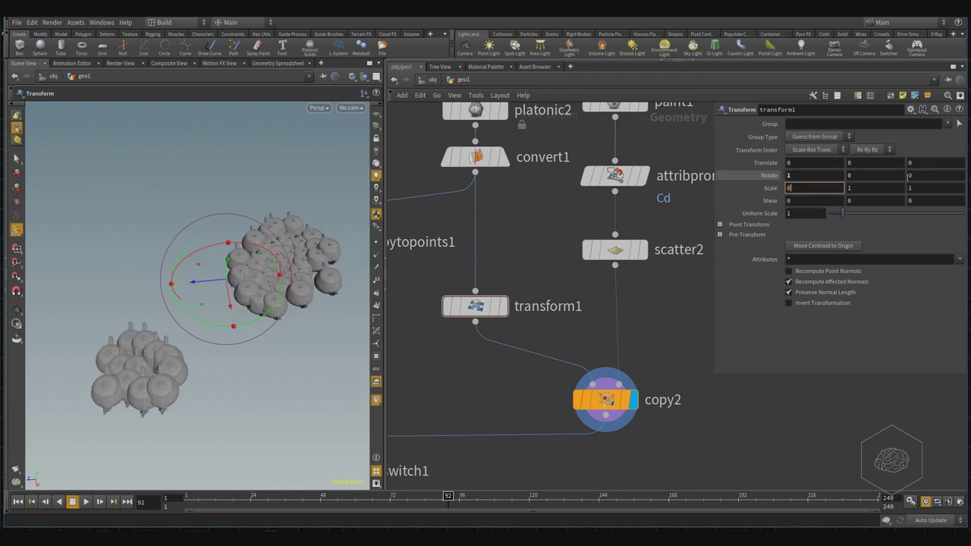
pyautogui.write('0')
pyautogui.press('Return')
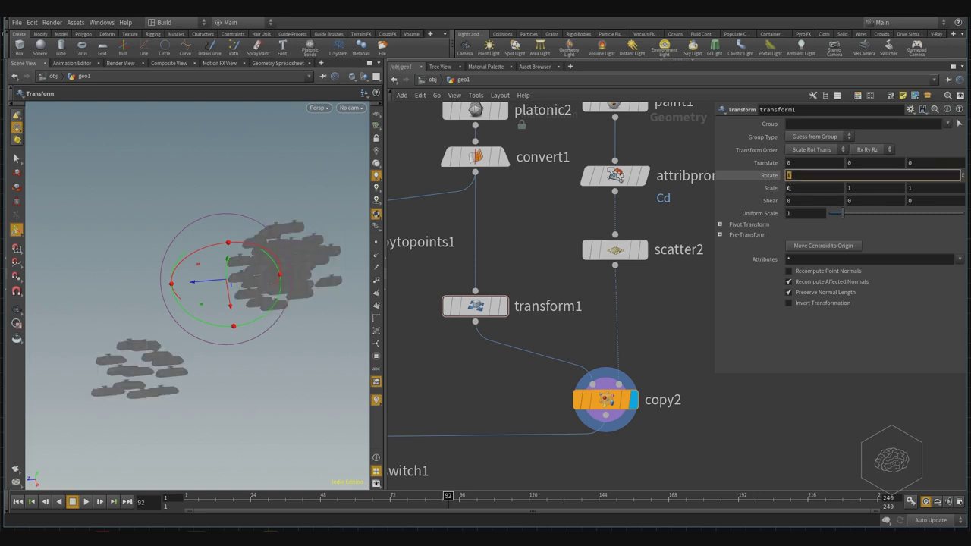
pyautogui.hotkey('ctrl', 'z')
pyautogui.hotkey('ctrl', 'z')
pyautogui.hotkey('ctrl', 'z')
pyautogui.click(475, 306)
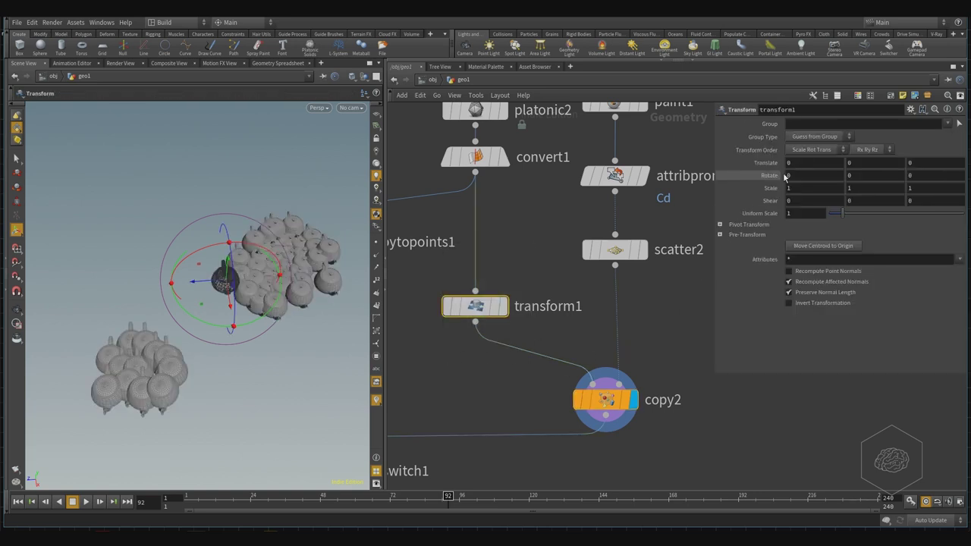
# Type stamp("../copy2","rotALL",25) in Rotate X and start wrapping it as fit(...,2,25.
pyautogui.click(819, 174)
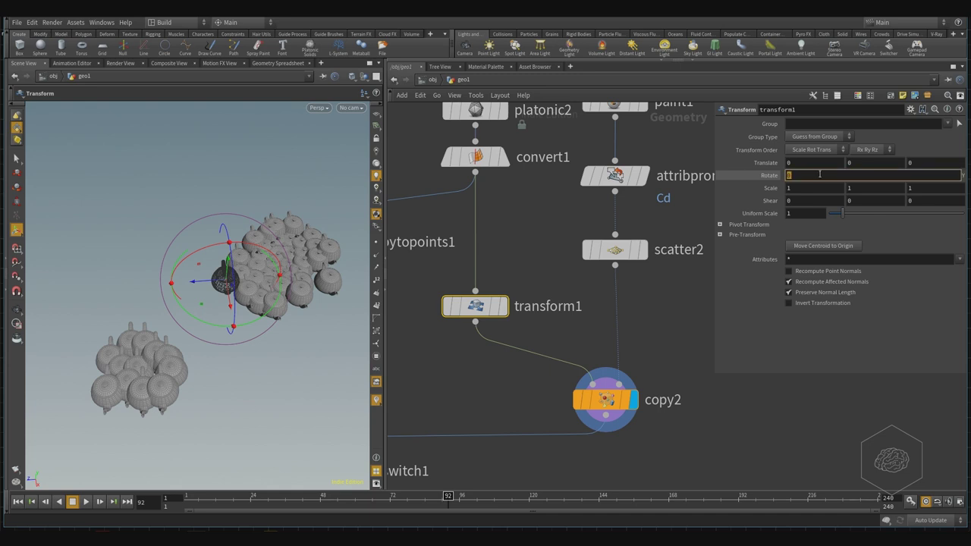
pyautogui.write('stam')
pyautogui.write('"../copy2","rotALL",25)')
pyautogui.hotkey('shift', 'Right')
pyautogui.hotkey('shift', 'Right')
pyautogui.hotkey('shift', 'Right')
pyautogui.hotkey('shift', 'Right')
pyautogui.hotkey('shift', 'Right')
pyautogui.hotkey('shift', 'Right')
pyautogui.hotkey('shift', 'Right')
pyautogui.hotkey('shift', 'Right')
pyautogui.hotkey('shift', 'Right')
pyautogui.hotkey('shift', 'Right')
pyautogui.hotkey('shift', 'Right')
pyautogui.hotkey('shift', 'Right')
pyautogui.hotkey('shift', 'Right')
pyautogui.hotkey('shift', 'Right')
pyautogui.hotkey('shift', 'Right')
pyautogui.hotkey('shift', 'Right')
pyautogui.hotkey('shift', 'Right')
pyautogui.hotkey('shift', 'Right')
pyautogui.hotkey('shift', 'Right')
pyautogui.hotkey('shift', 'Right')
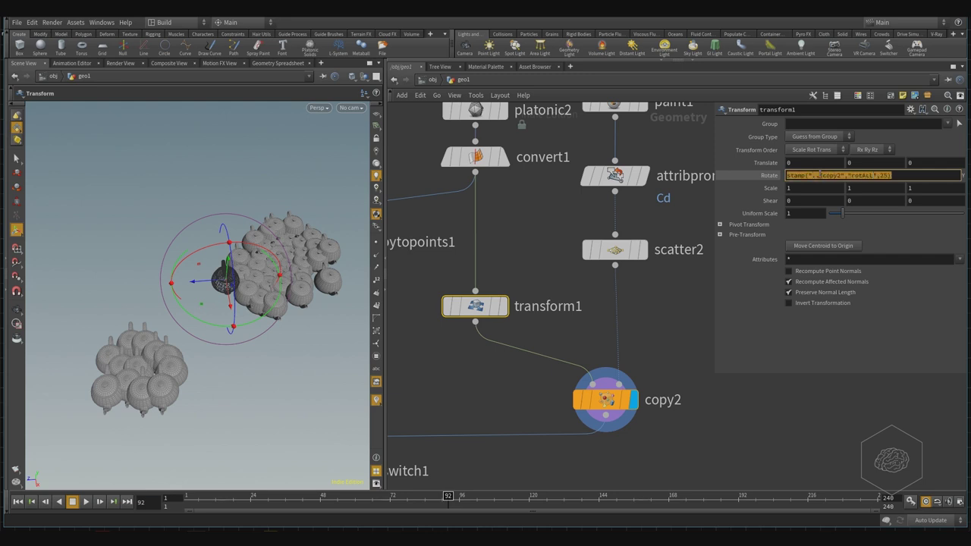
pyautogui.press('Right')
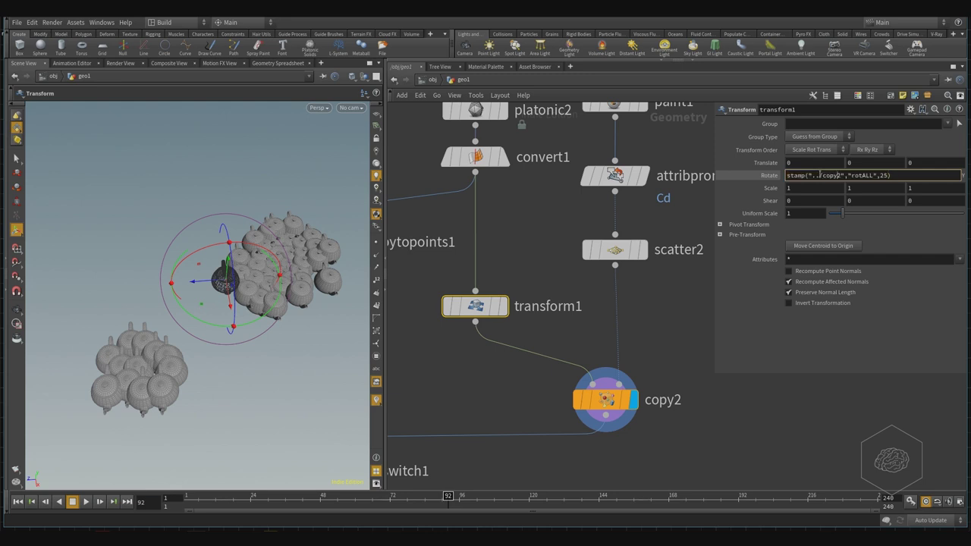
pyautogui.write('it')
pyautogui.write('01')
pyautogui.write('(')
pyautogui.press('BackSpace')
pyautogui.press('BackSpace')
pyautogui.hotkey('shift', 'Left')
pyautogui.hotkey('shift', 'Left')
pyautogui.hotkey('shift', 'Left')
pyautogui.hotkey('shift', 'Left')
pyautogui.hotkey('shift', 'Left')
pyautogui.hotkey('shift', 'Left')
pyautogui.hotkey('shift', 'Left')
pyautogui.hotkey('shift', 'Left')
pyautogui.hotkey('shift', 'Left')
pyautogui.hotkey('shift', 'Left')
pyautogui.hotkey('shift', 'Left')
pyautogui.hotkey('shift', 'Left')
pyautogui.hotkey('shift', 'Left')
pyautogui.hotkey('shift', 'Left')
pyautogui.hotkey('shift', 'Left')
pyautogui.hotkey('shift', 'Left')
pyautogui.hotkey('shift', 'Left')
pyautogui.hotkey('shift', 'Left')
pyautogui.hotkey('shift', 'Left')
pyautogui.hotkey('shift', 'Left')
pyautogui.click(819, 175)
pyautogui.write(',2,25')
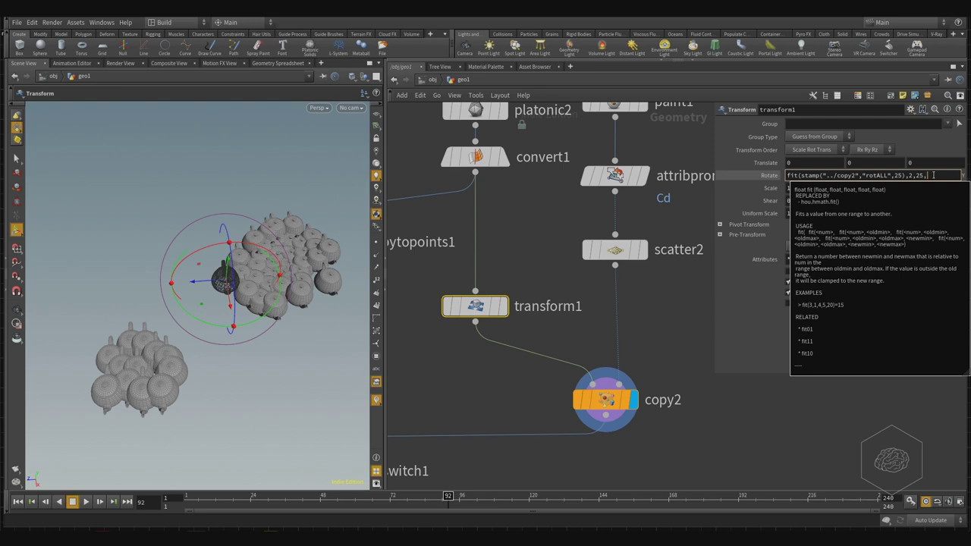
# Finish the fit() arguments ending in 50), commit the expression, and display copy2's stamp parameters.
pyautogui.write('2,10')
pyautogui.doubleClick(938, 175)
pyautogui.write('50)')
pyautogui.press('Return')
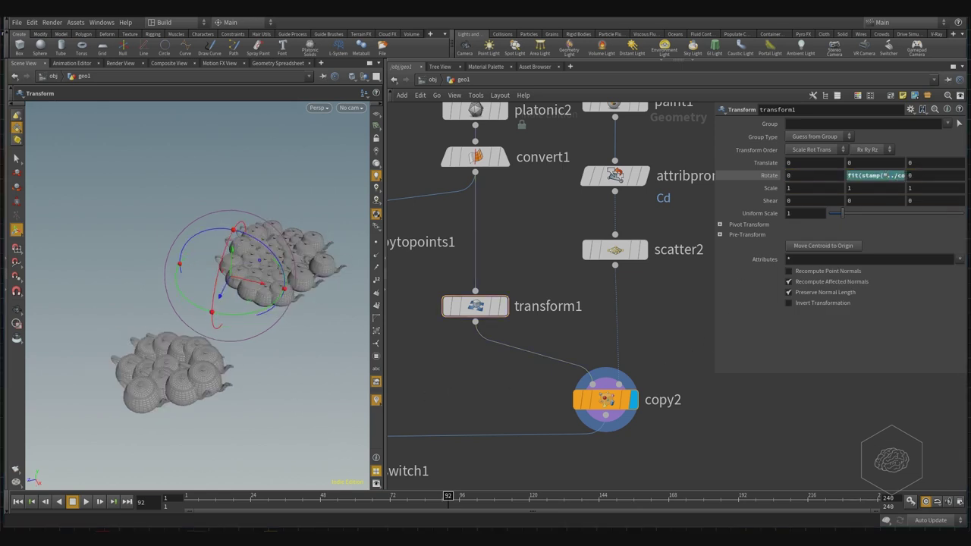
pyautogui.click(605, 400)
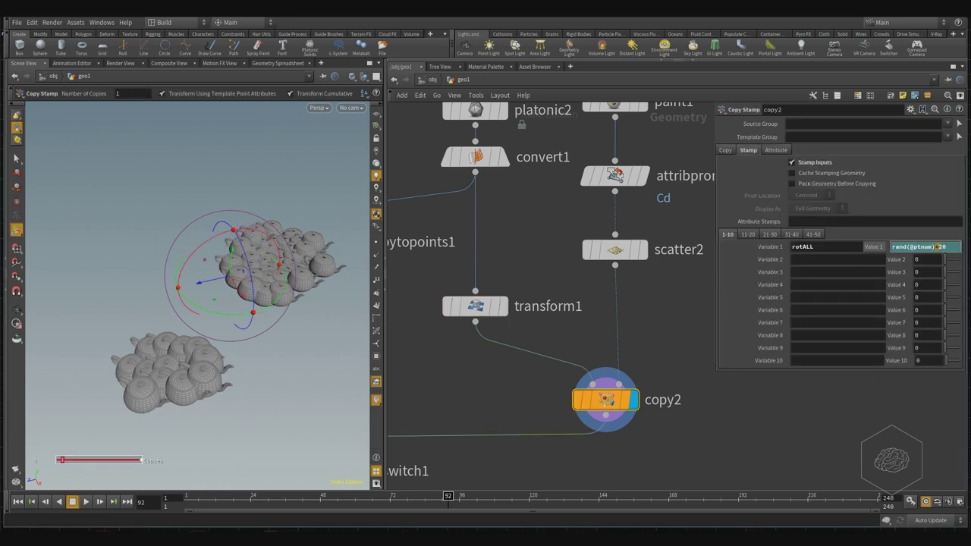
pyautogui.press('BackSpace')
pyautogui.press('BackSpace')
pyautogui.write('*')
pyautogui.press('Return')
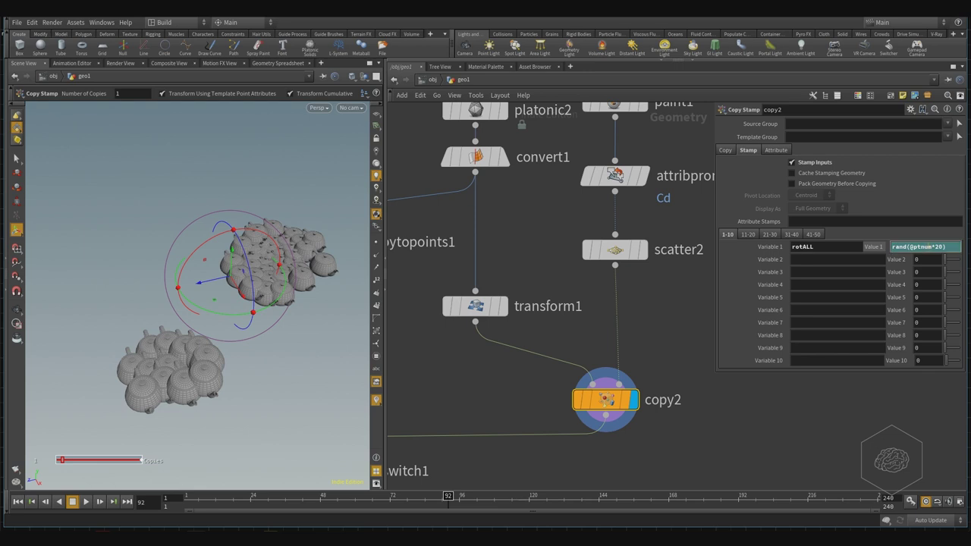
pyautogui.hotkey('shift', 'Left')
pyautogui.hotkey('shift', 'Left')
pyautogui.hotkey('shift', 'Left')
pyautogui.hotkey('shift', 'Left')
pyautogui.hotkey('shift', 'Left')
pyautogui.write('$')
pyautogui.write('PT')
pyautogui.press('Return')
pyautogui.write('N')
pyautogui.press('Tab')
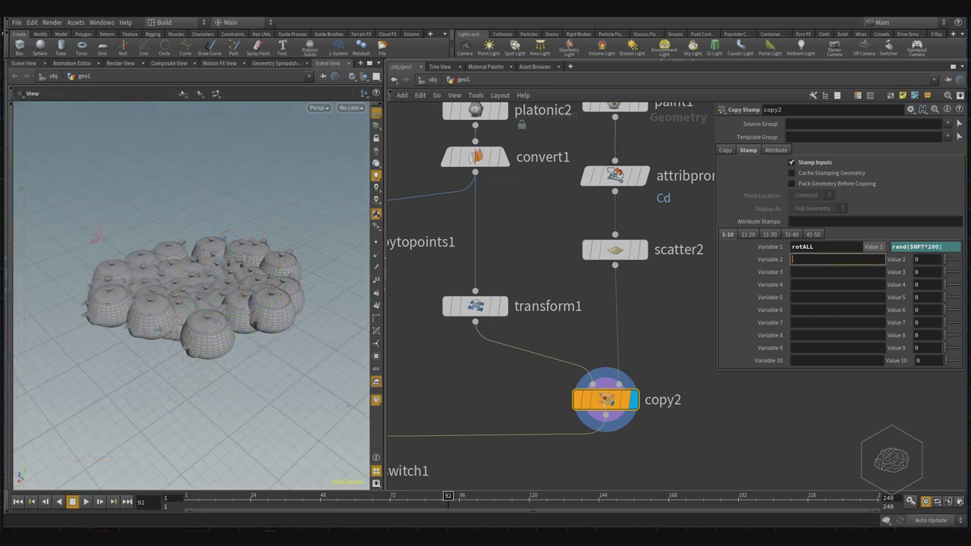
pyautogui.click(815, 246)
pyautogui.press('Return')
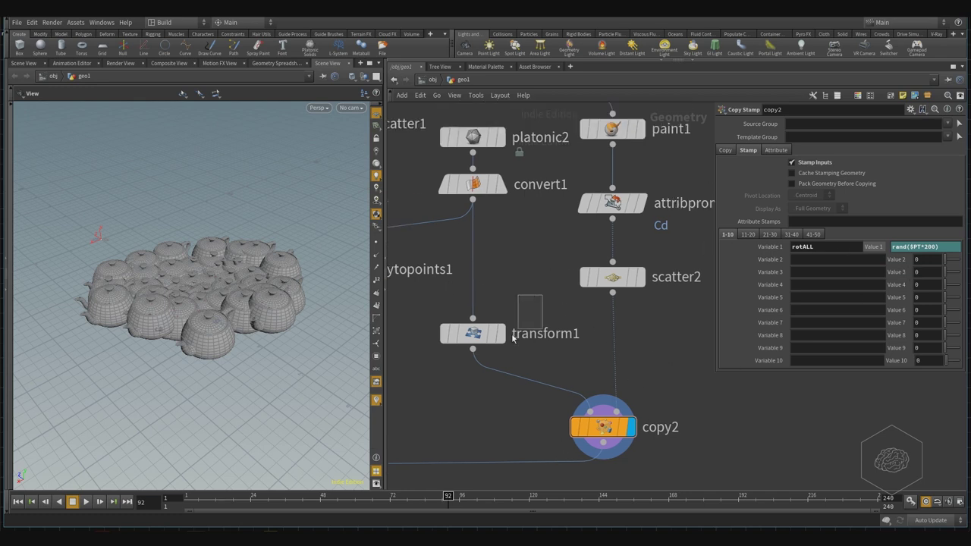
# Paste the rotALL stamp expression into Rotate X and Z and raise its multiplier.
pyautogui.click(497, 335)
pyautogui.click(880, 175)
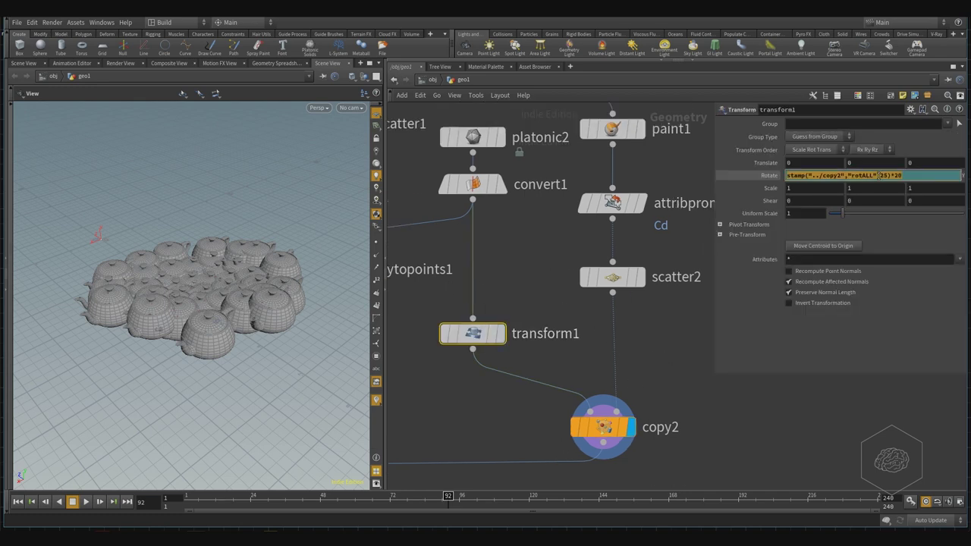
pyautogui.click(850, 391)
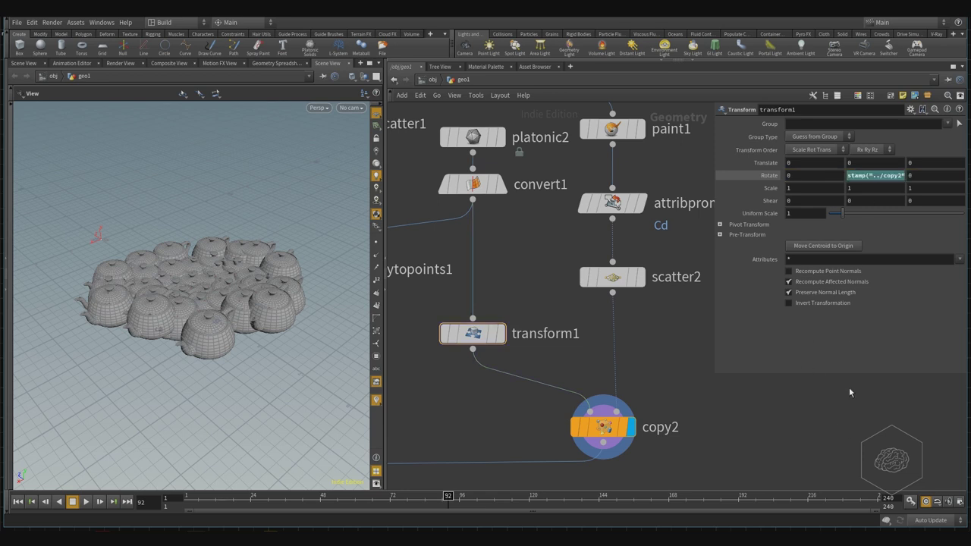
pyautogui.click(816, 175)
pyautogui.write('stamp("../copy2","rotALL",25)*20')
pyautogui.press('Return')
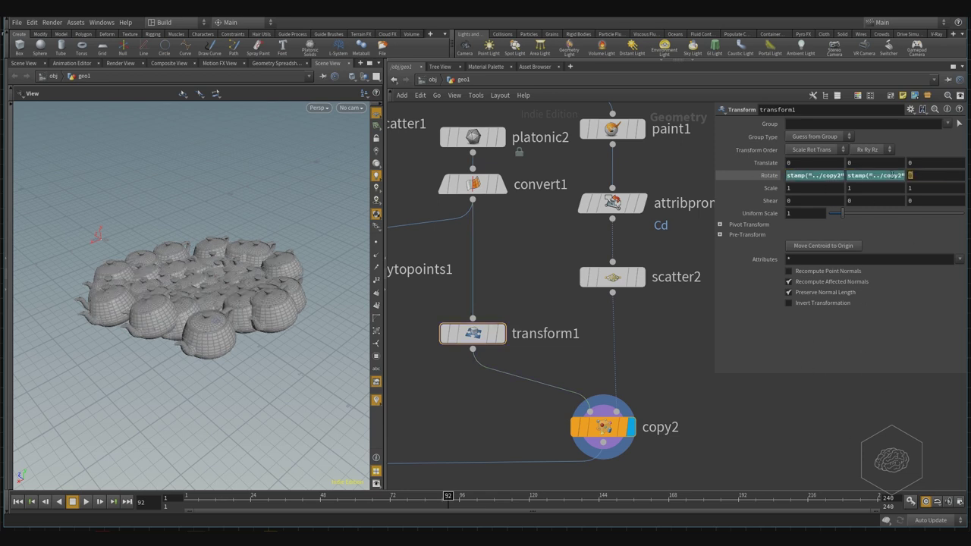
pyautogui.write('stamp("../copy2","rotALL",25)*20')
pyautogui.press('Return')
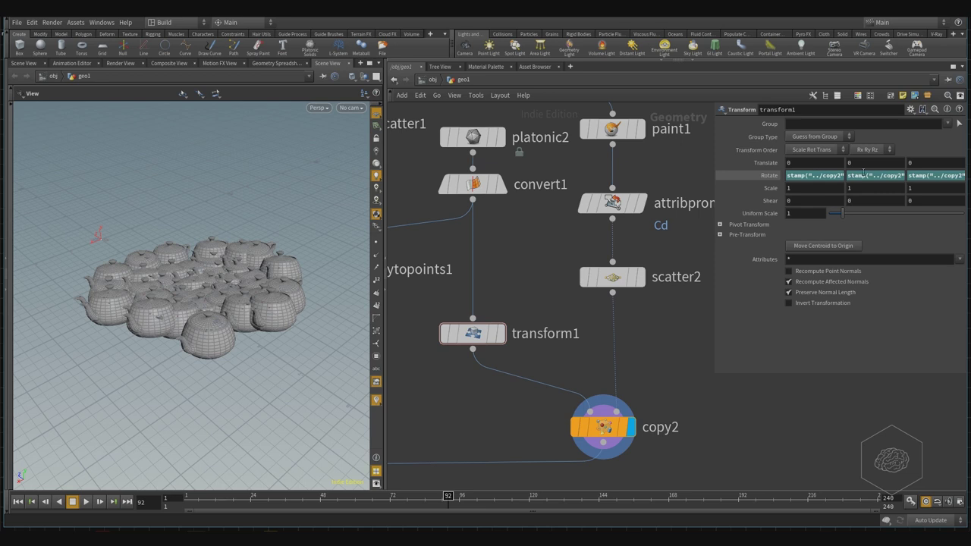
pyautogui.click(831, 175)
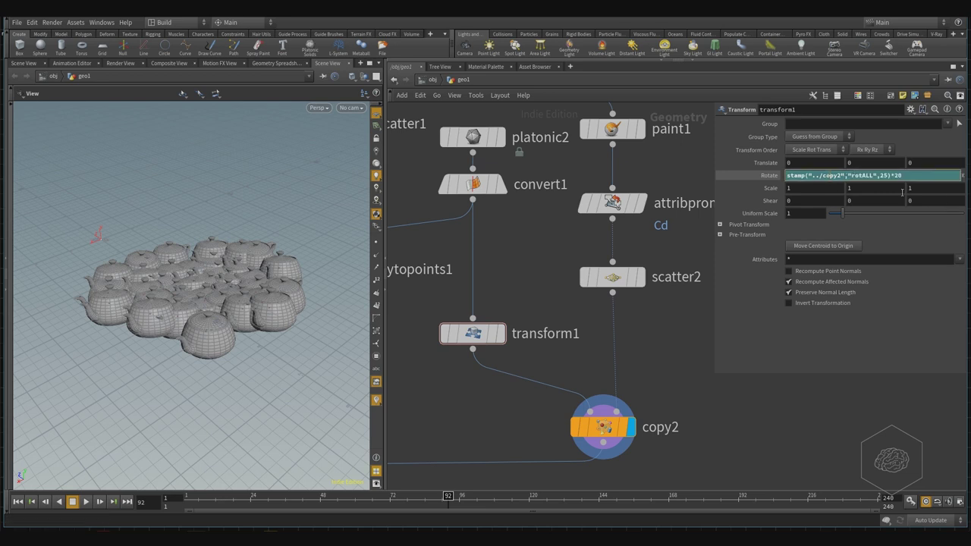
pyautogui.write('0')
pyautogui.press('Return')
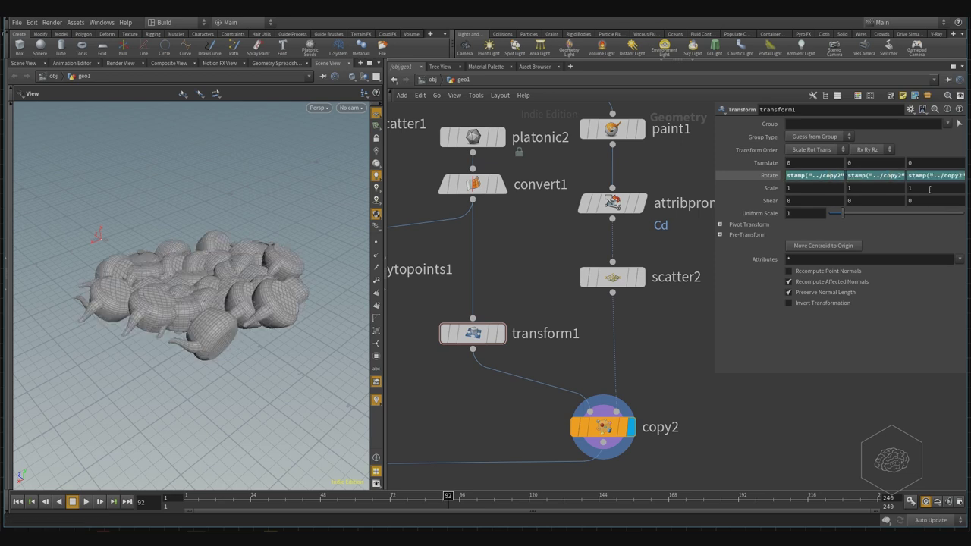
# Tumble around the teapot pile and reapply the rotation expression on all axes.
pyautogui.moveTo(232, 275); pyautogui.dragTo(261, 234)
pyautogui.moveTo(261, 234); pyautogui.dragTo(318, 254, button='right')
pyautogui.moveTo(318, 254); pyautogui.dragTo(297, 271)
pyautogui.moveTo(296, 270); pyautogui.dragTo(308, 288, button='right')
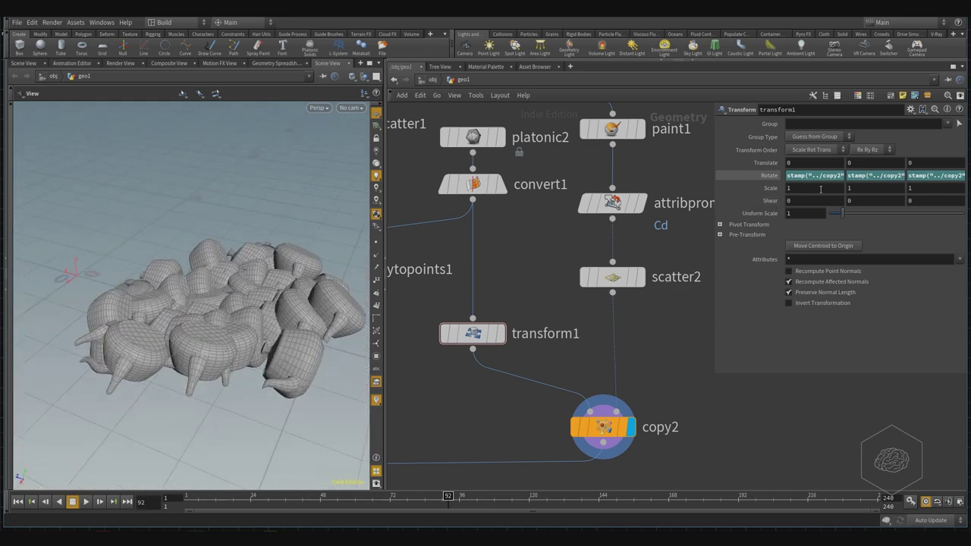
pyautogui.click(887, 173)
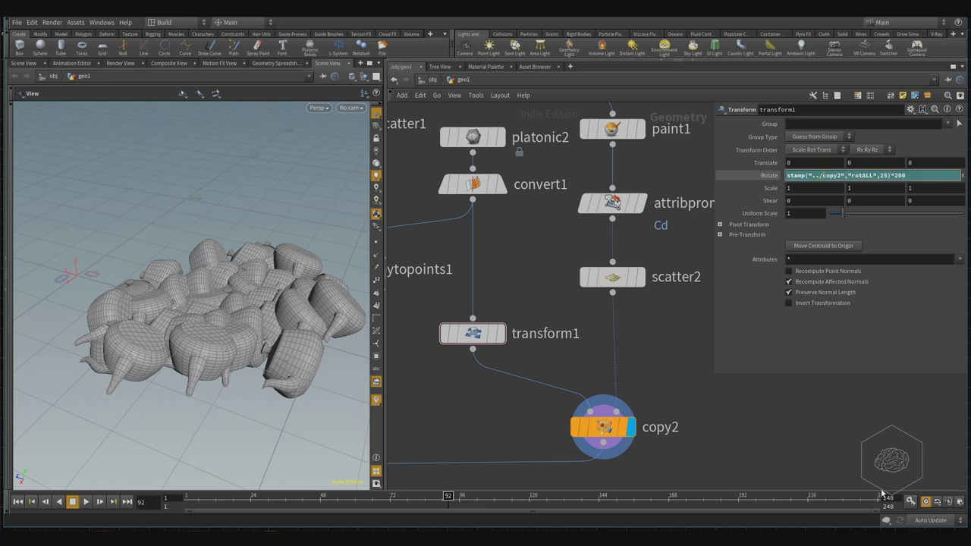
pyautogui.click(898, 342)
pyautogui.click(951, 173)
pyautogui.press('Return')
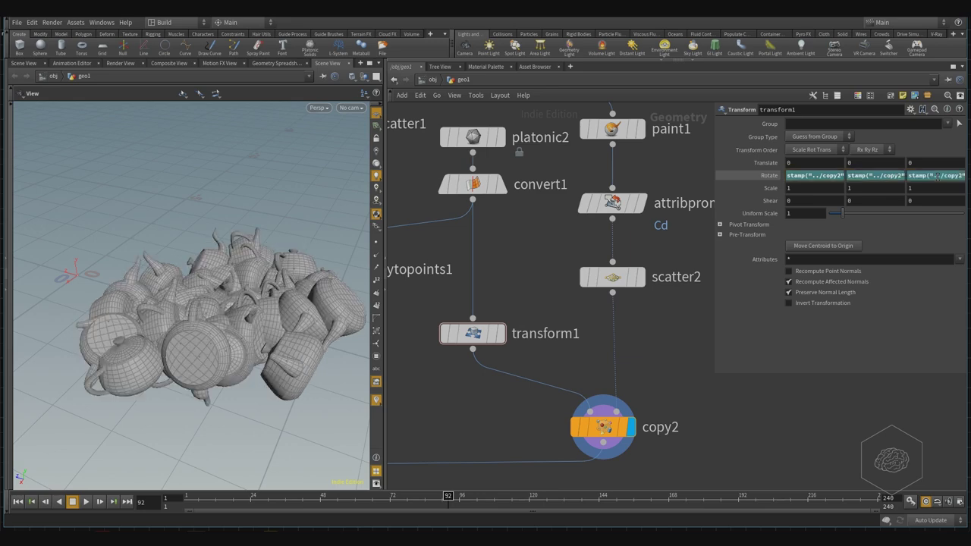
pyautogui.moveTo(69, 206); pyautogui.dragTo(302, 256)
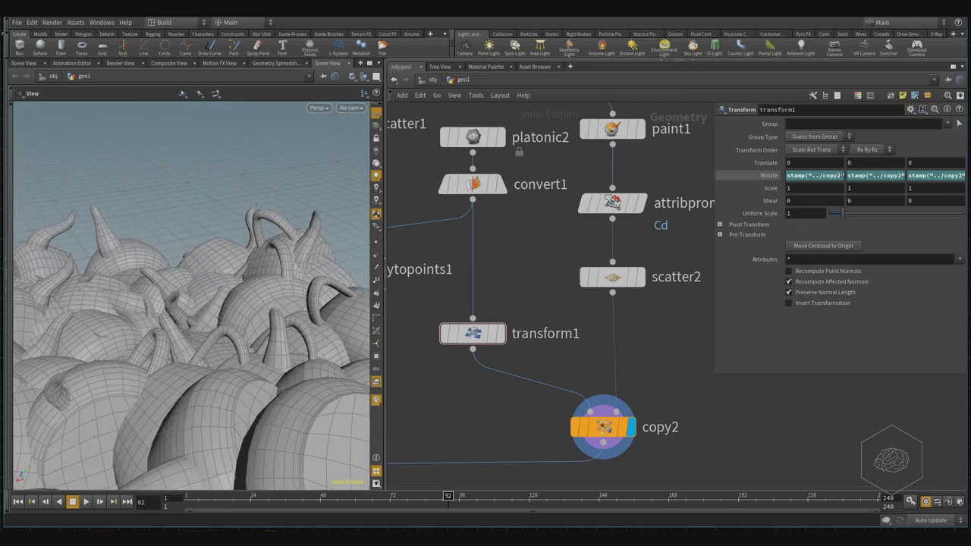
pyautogui.click(607, 449)
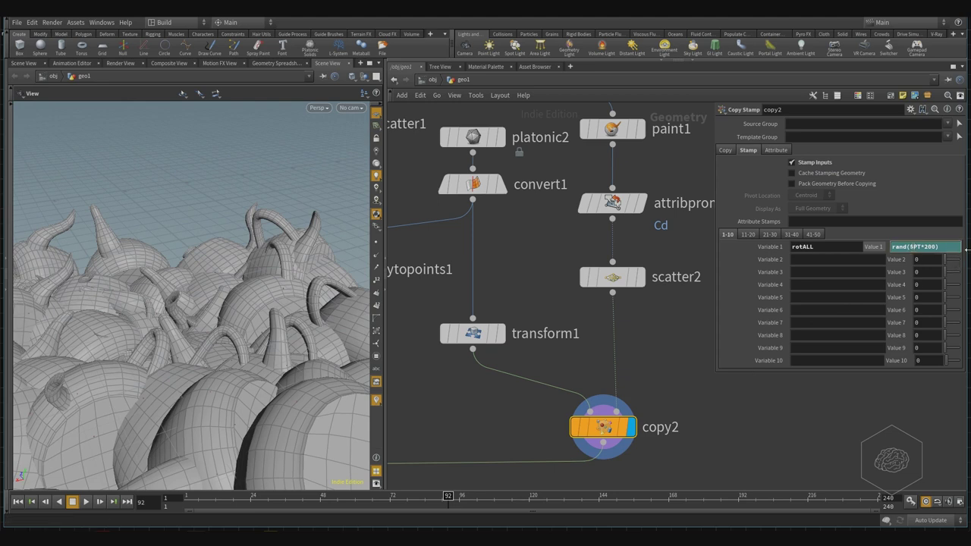
pyautogui.hotkey('shift', 'Right')
pyautogui.hotkey('shift', 'Right')
pyautogui.hotkey('shift', 'Right')
pyautogui.write('@ptnum')
pyautogui.press('Return')
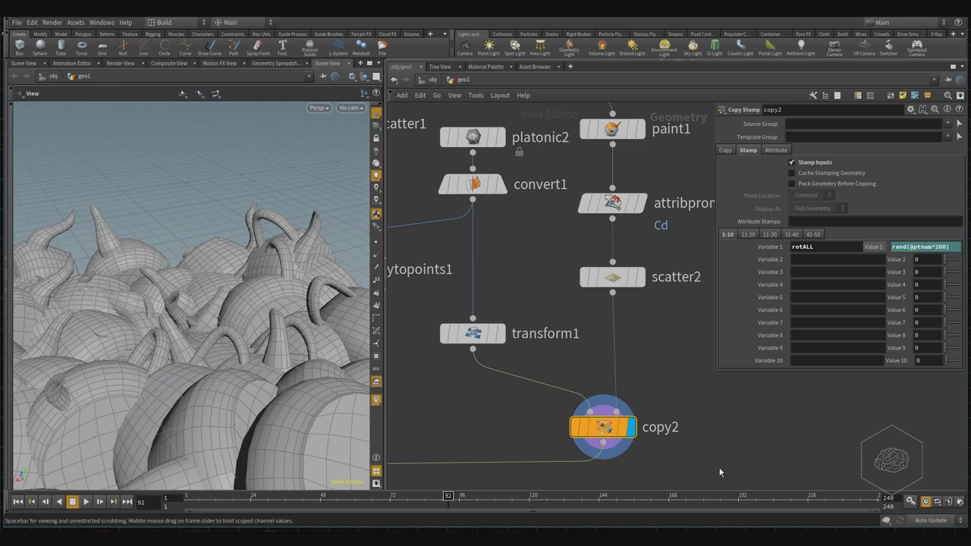
pyautogui.moveTo(276, 249); pyautogui.dragTo(280, 296)
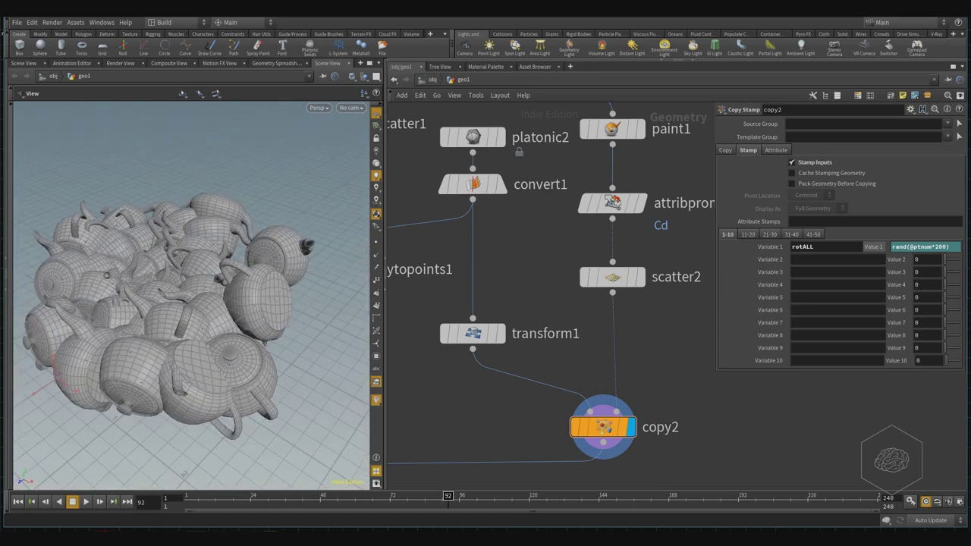
# Begin wrapping transform1's stamp("../copy2","rotALL",25)*200 Rotate expression in fit(.
pyautogui.click(668, 273)
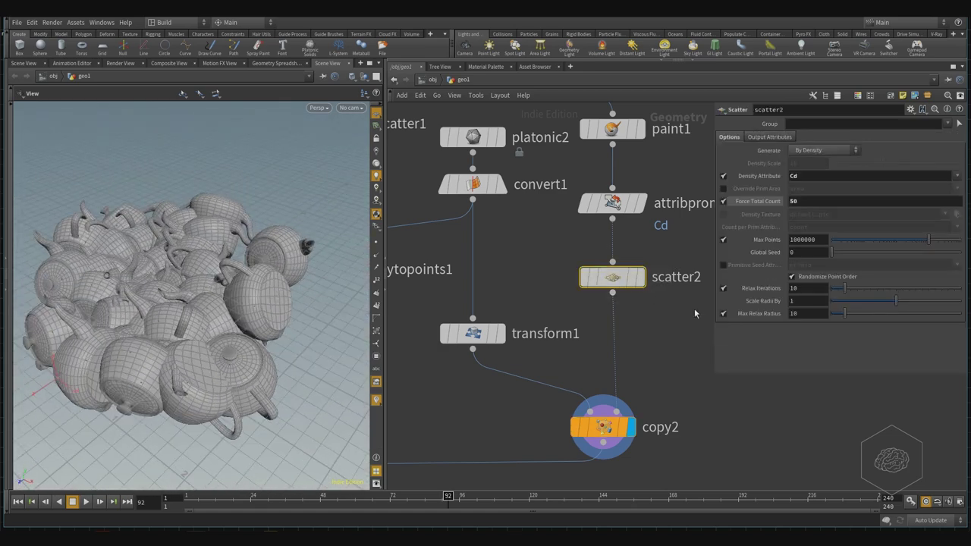
pyautogui.click(471, 336)
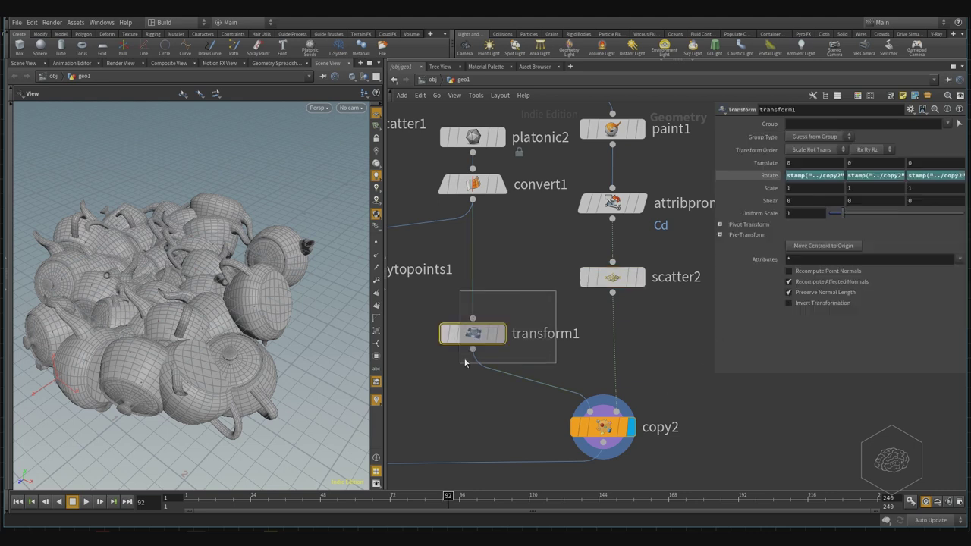
pyautogui.click(834, 175)
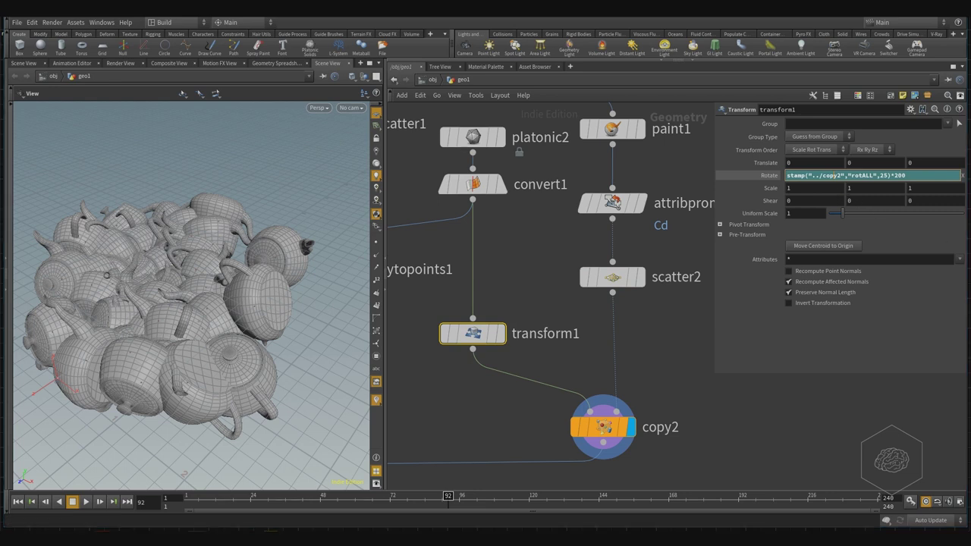
pyautogui.press('Return')
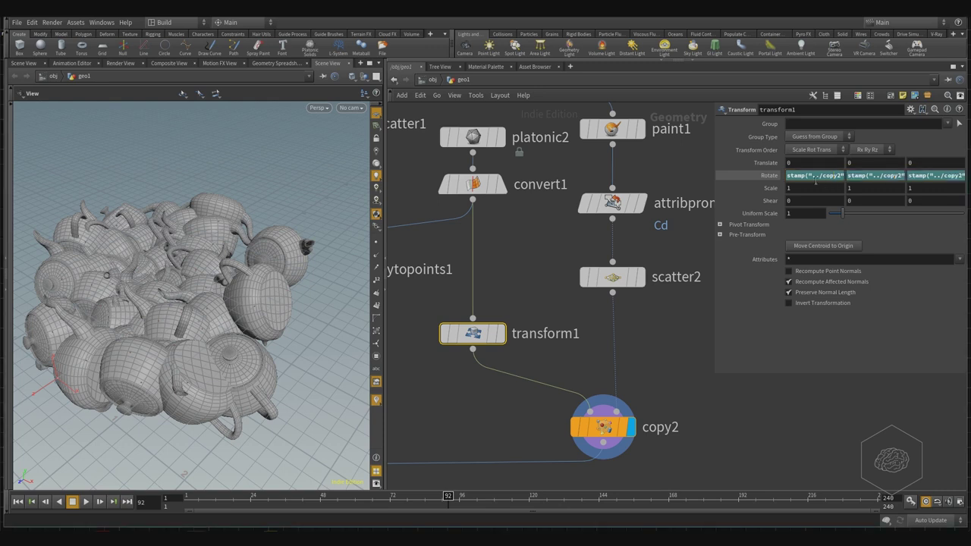
pyautogui.click(852, 176)
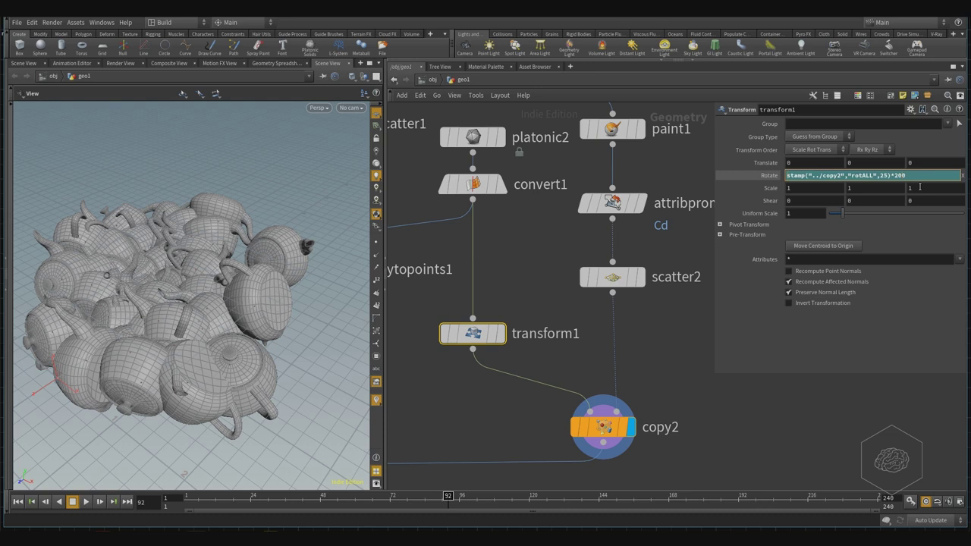
pyautogui.write('fit(')
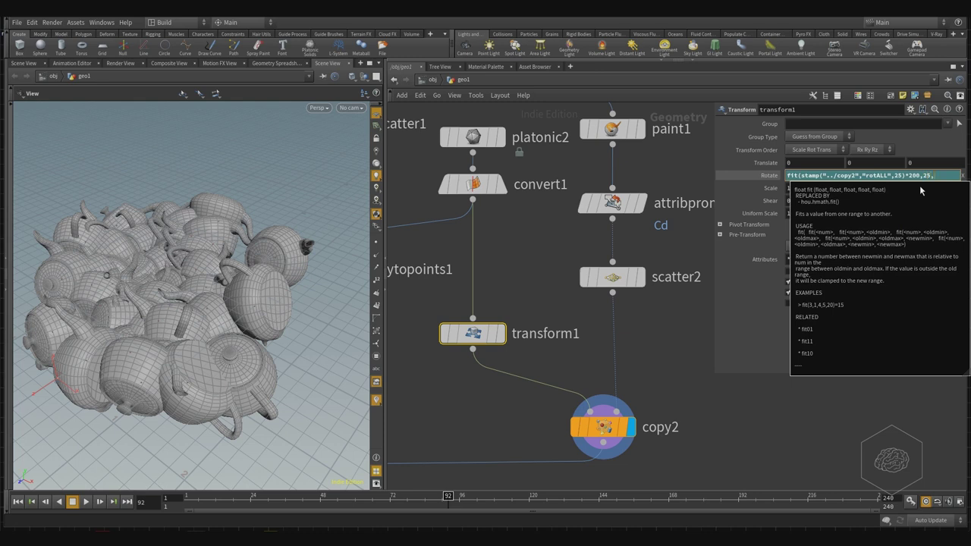
# Complete the Rotate X expression as fit(stamp("../copy2","rotALL",25),25,10,50,100)+200.
pyautogui.write('10')
pyautogui.write('0, 100')
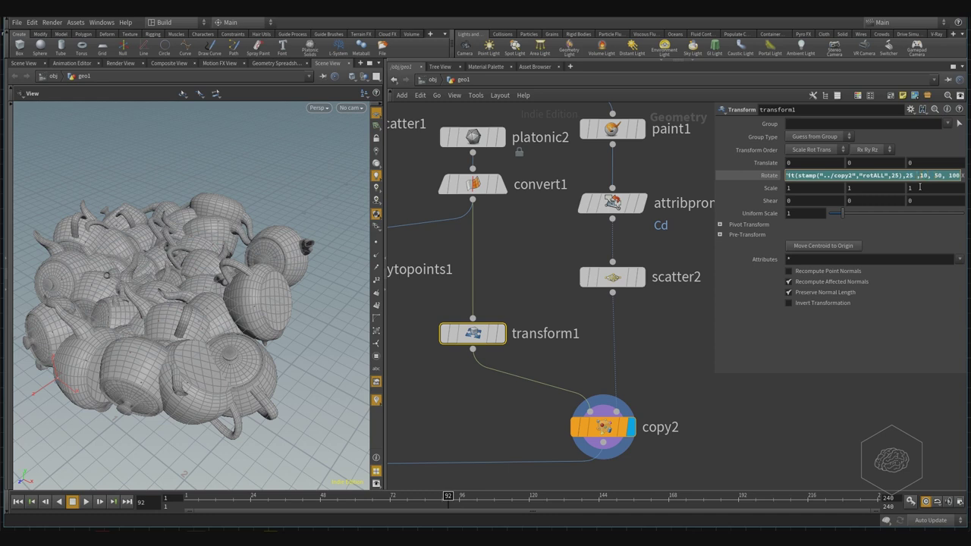
pyautogui.write(')+200')
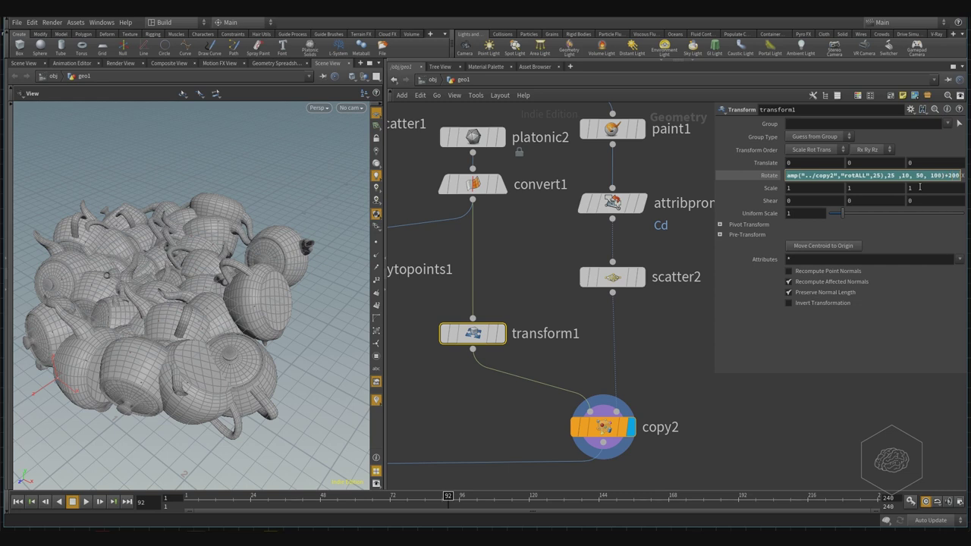
pyautogui.press('Left')
pyautogui.press('Left')
pyautogui.press('Left')
pyautogui.press('Return')
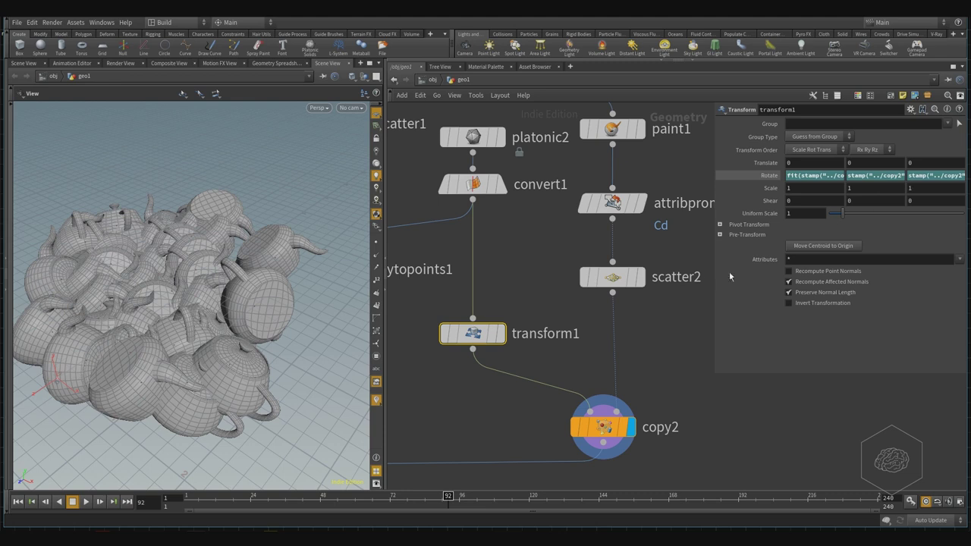
# Recheck the X rotation expression and tilt the view onto the re-oriented teapots.
pyautogui.click(839, 176)
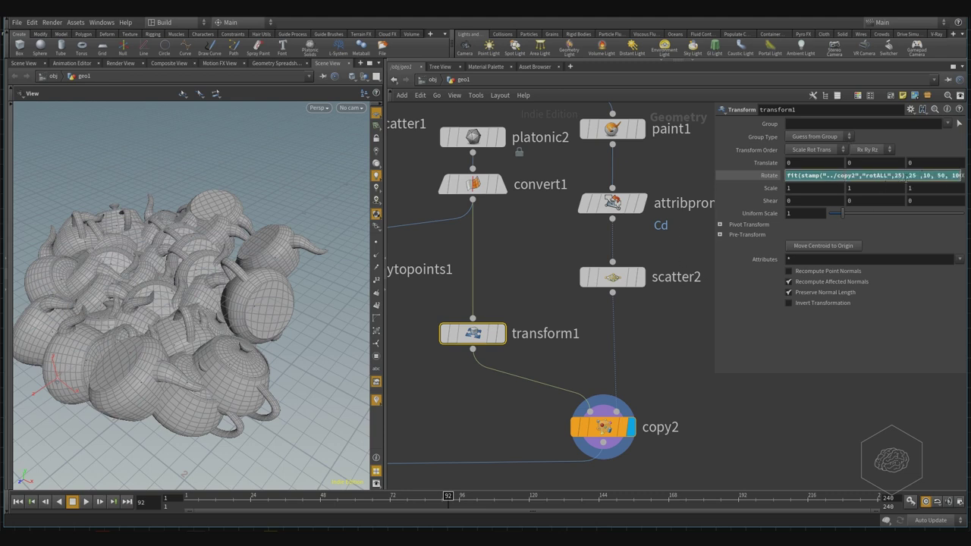
pyautogui.moveTo(223, 309); pyautogui.dragTo(273, 342)
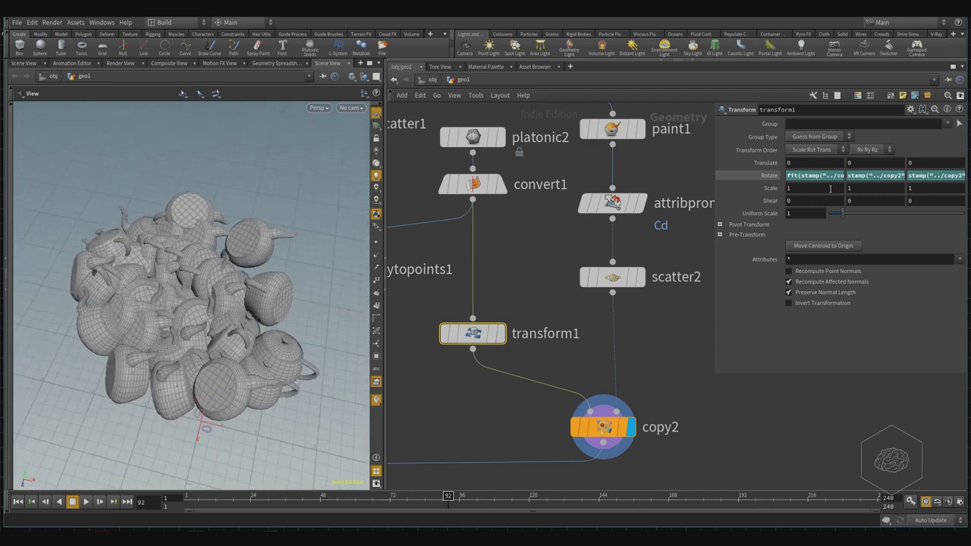
pyautogui.click(898, 175)
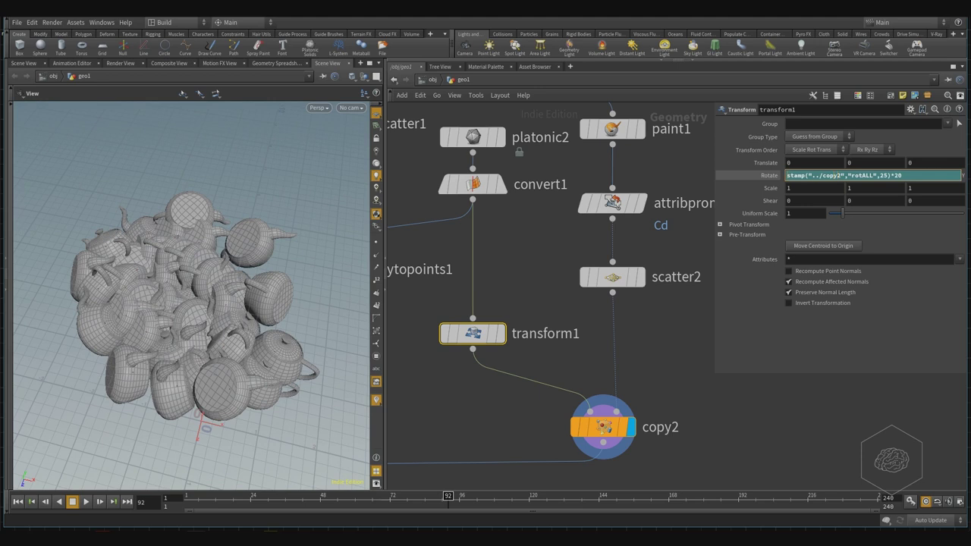
# Wrap the Rotate Y stamp in fit01(...,0,50)*20, giving fit01(stamp("../copy2","rotALL",25),0,50)*20.
pyautogui.press('Home')
pyautogui.write('fit01(')
pyautogui.write(',')
pyautogui.write('0,50)')
pyautogui.press('Return')
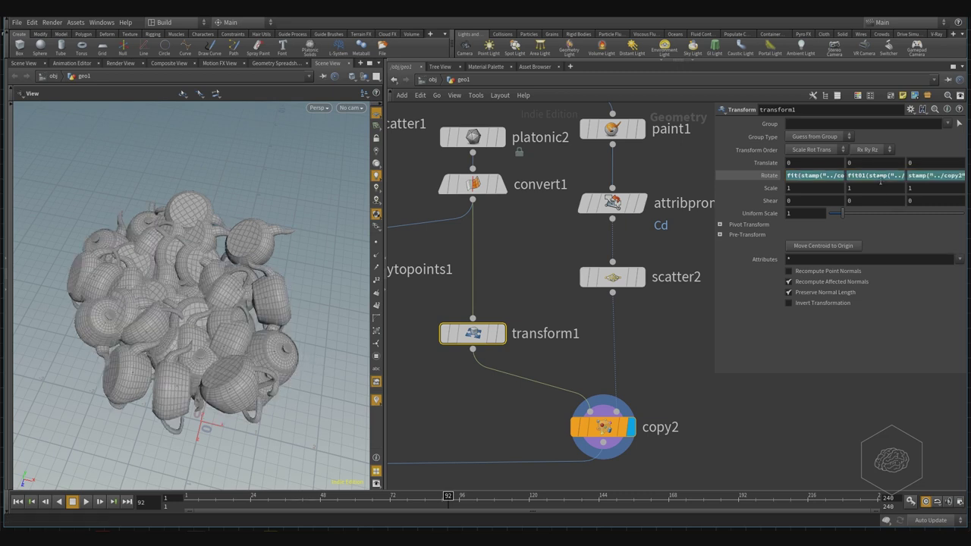
pyautogui.click(887, 176)
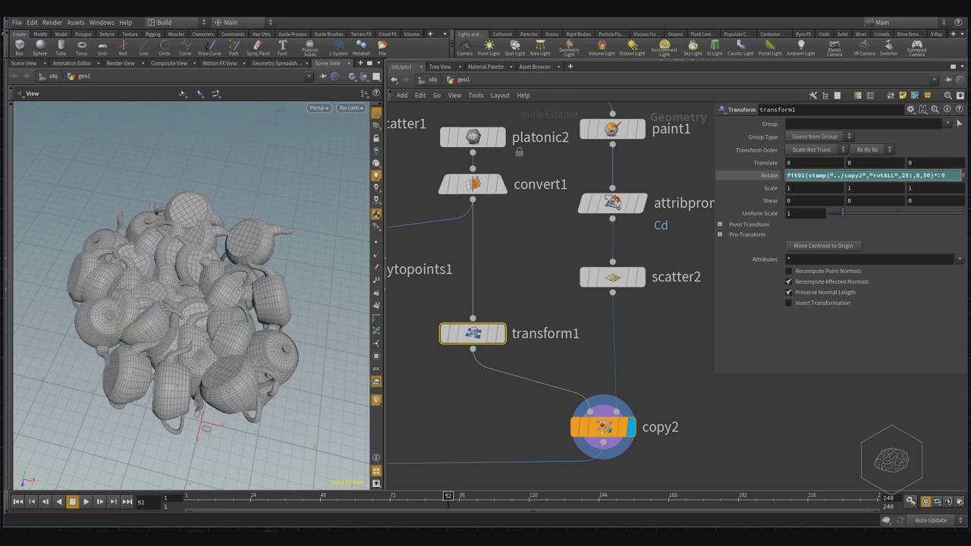